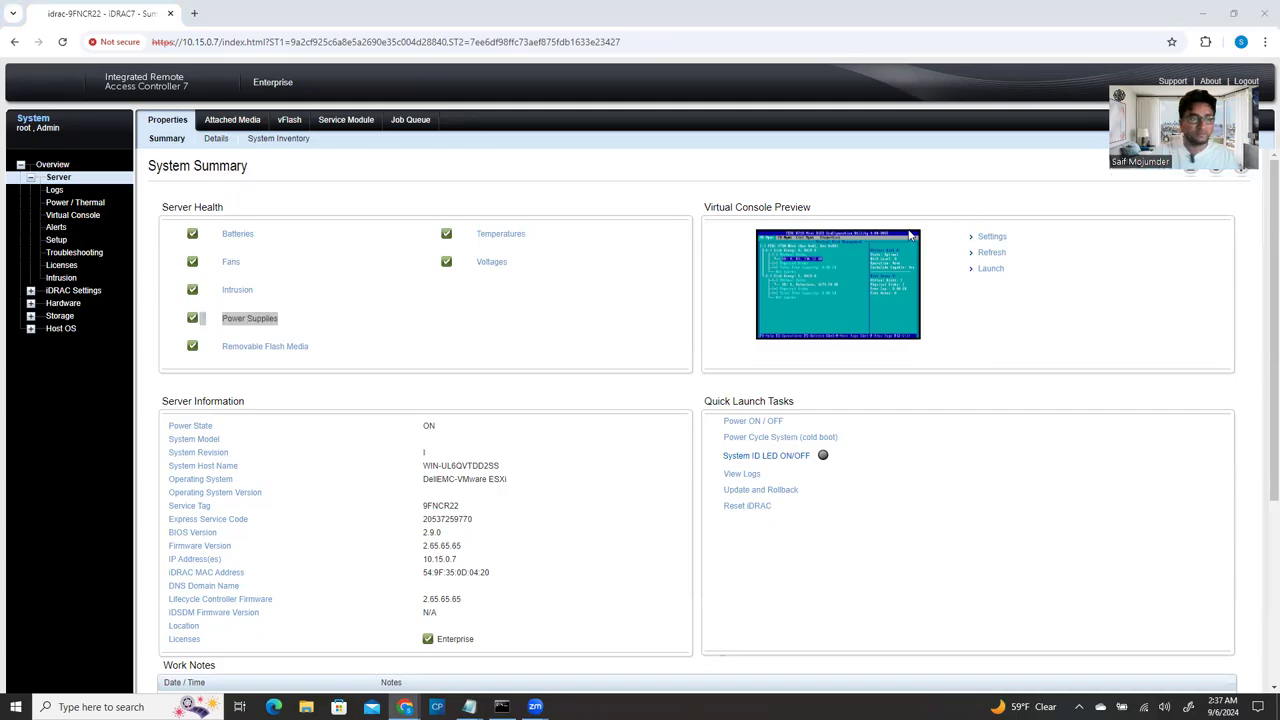
# Bring up the server's virtual console to view the PERC H710 Mini virtual disks, and reposition its window
pyautogui.moveTo(405, 706)
pyautogui.click(490, 655)
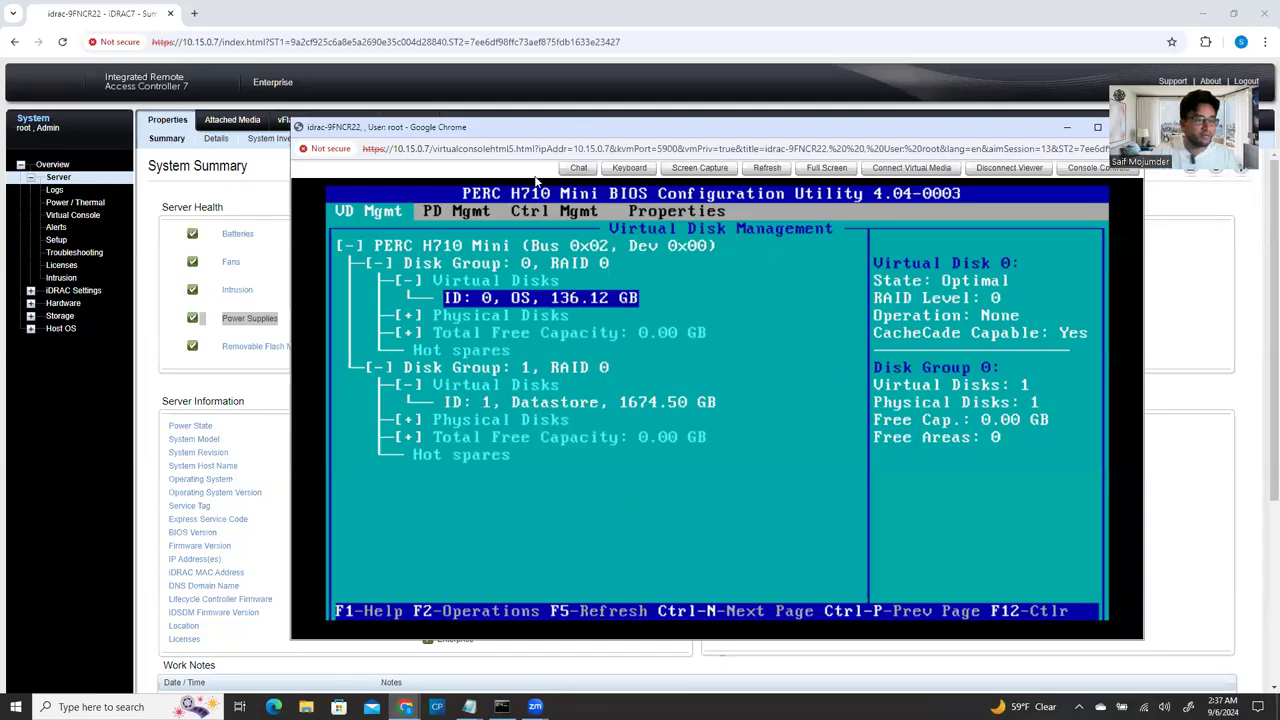
pyautogui.moveTo(550, 127); pyautogui.dragTo(445, 124)
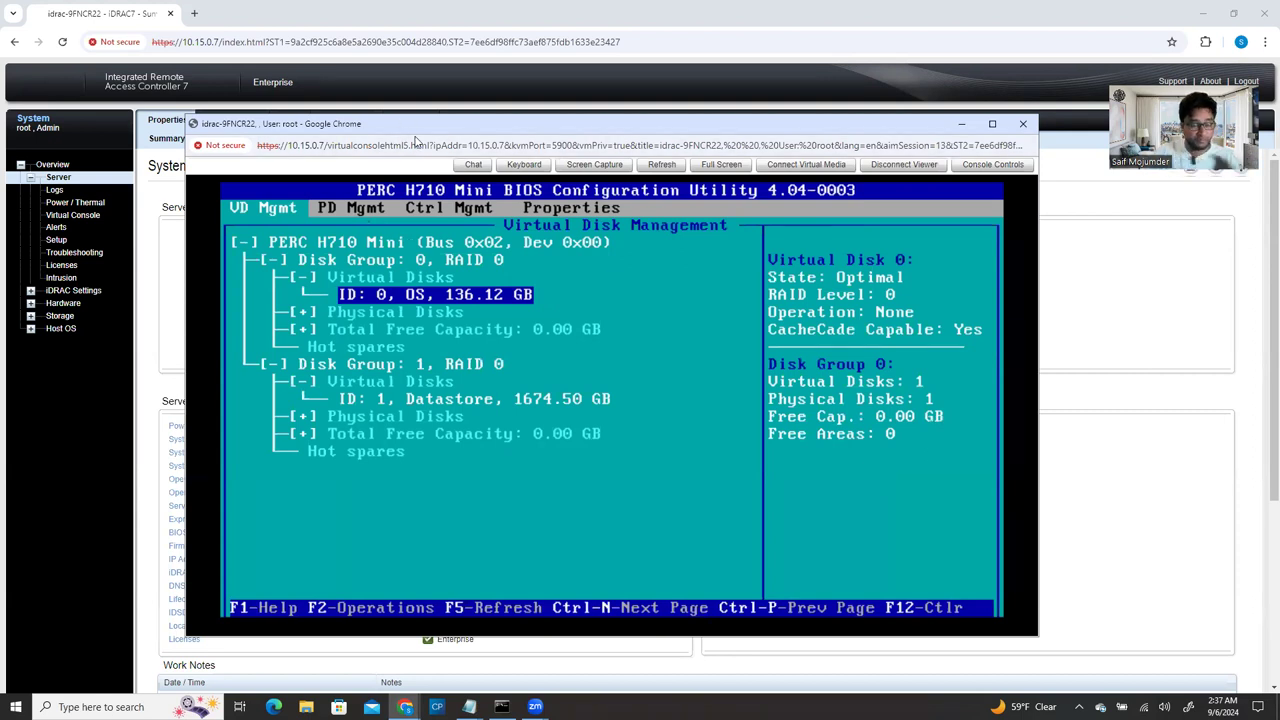
pyautogui.moveTo(433, 128); pyautogui.dragTo(461, 131)
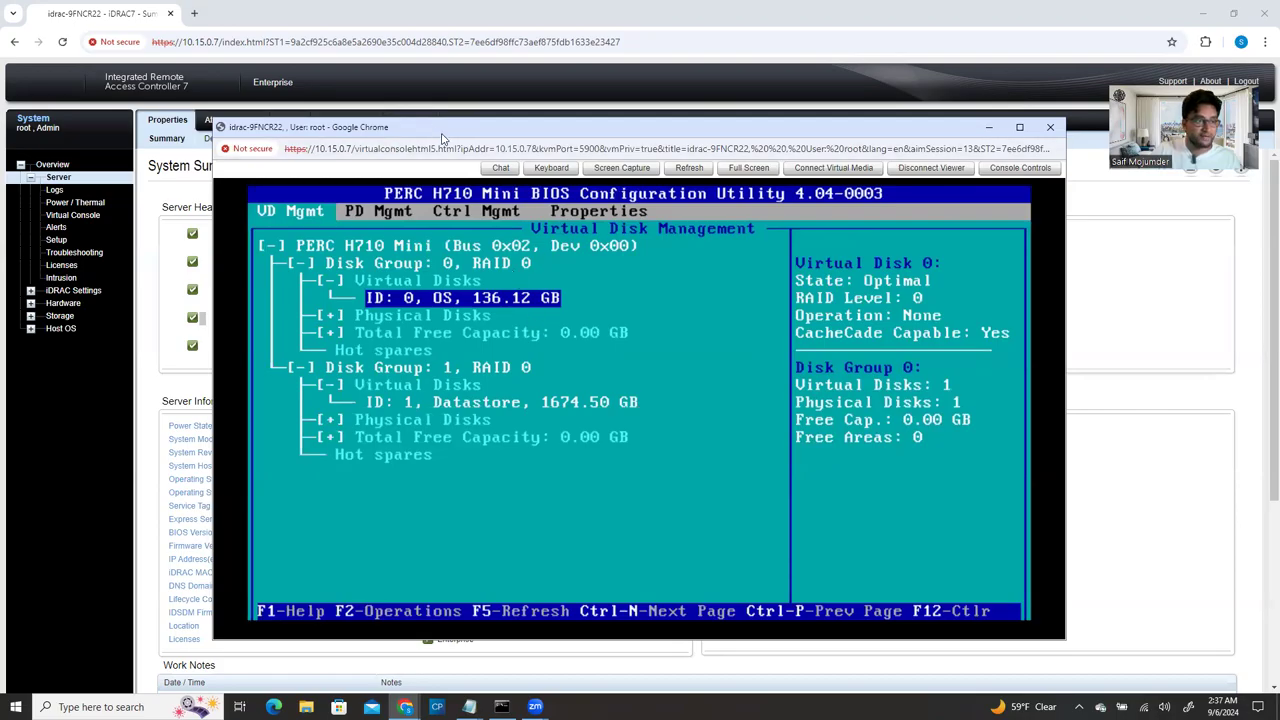
pyautogui.moveTo(443, 134); pyautogui.dragTo(478, 133)
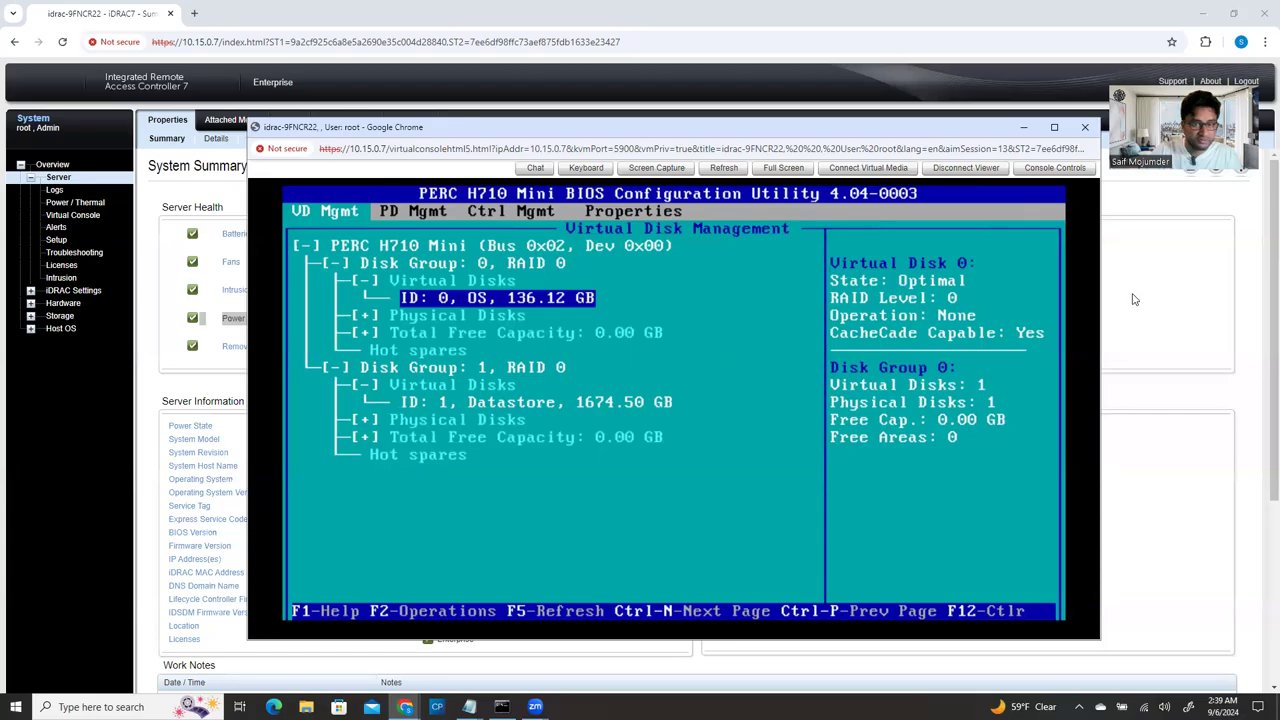
# Power cycle the server with a cold boot from iDRAC, and bring the virtual console back up to watch the restart
pyautogui.click(772, 87)
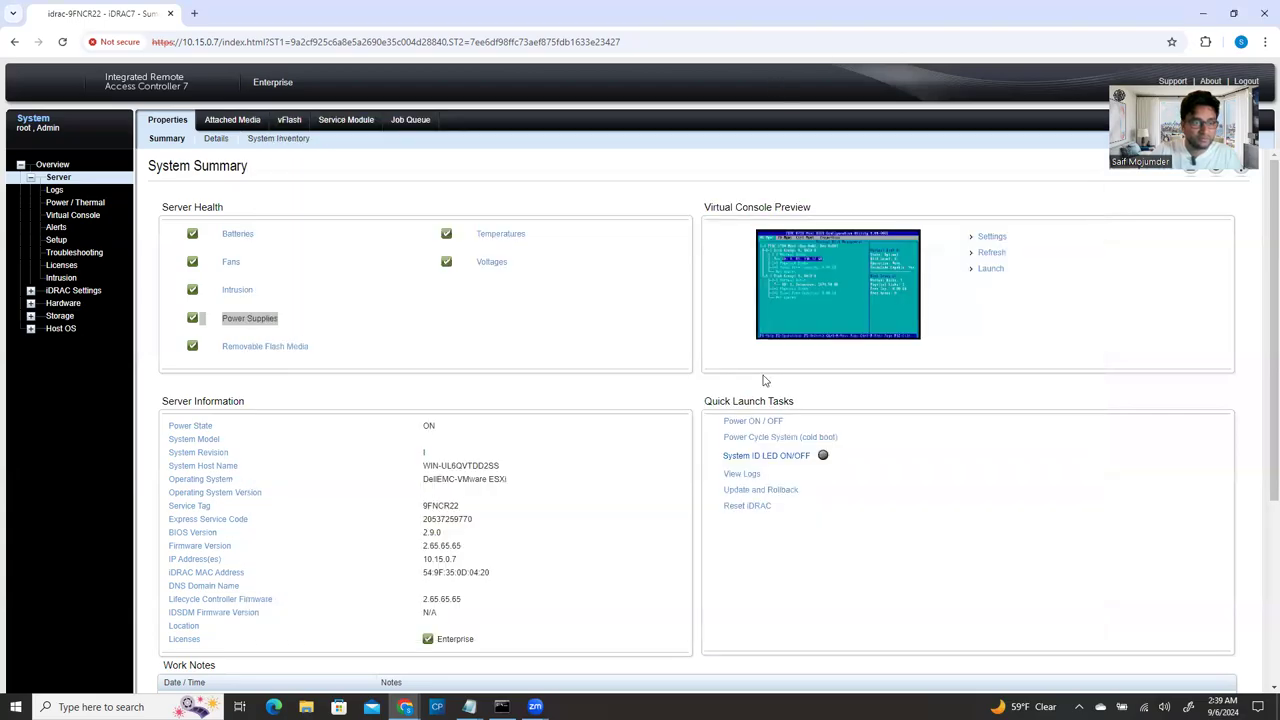
pyautogui.click(772, 441)
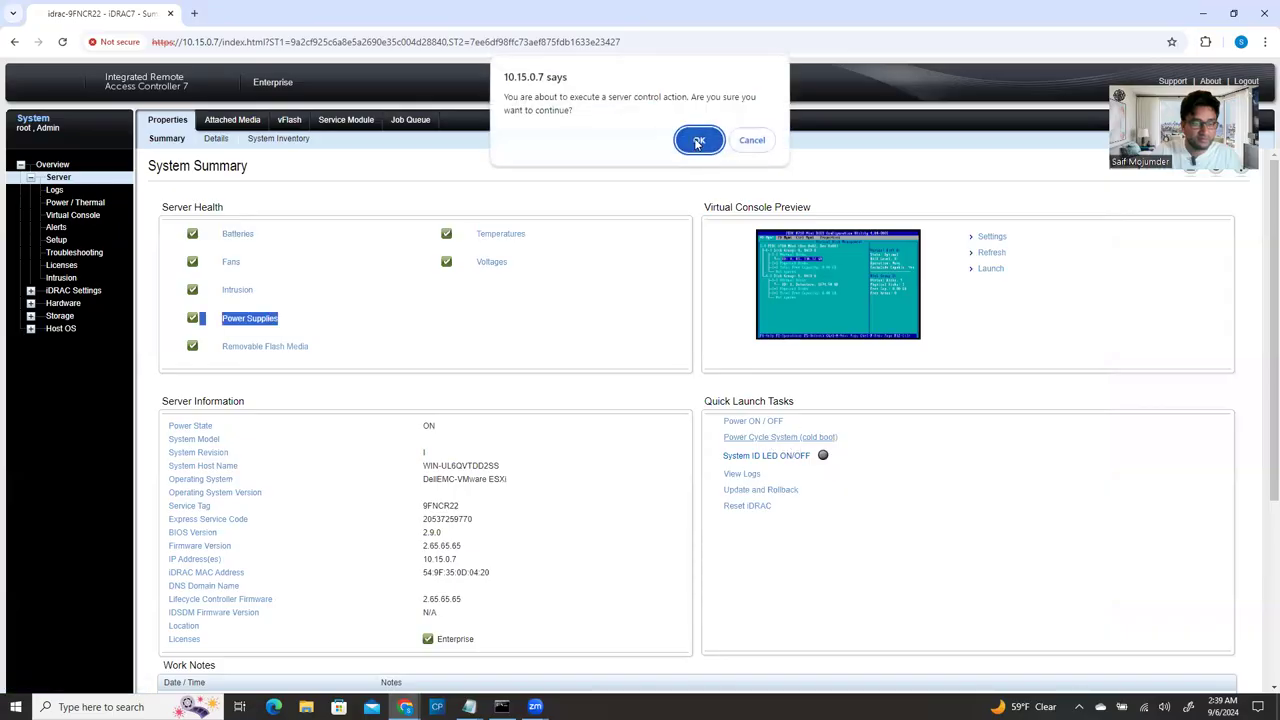
pyautogui.click(693, 142)
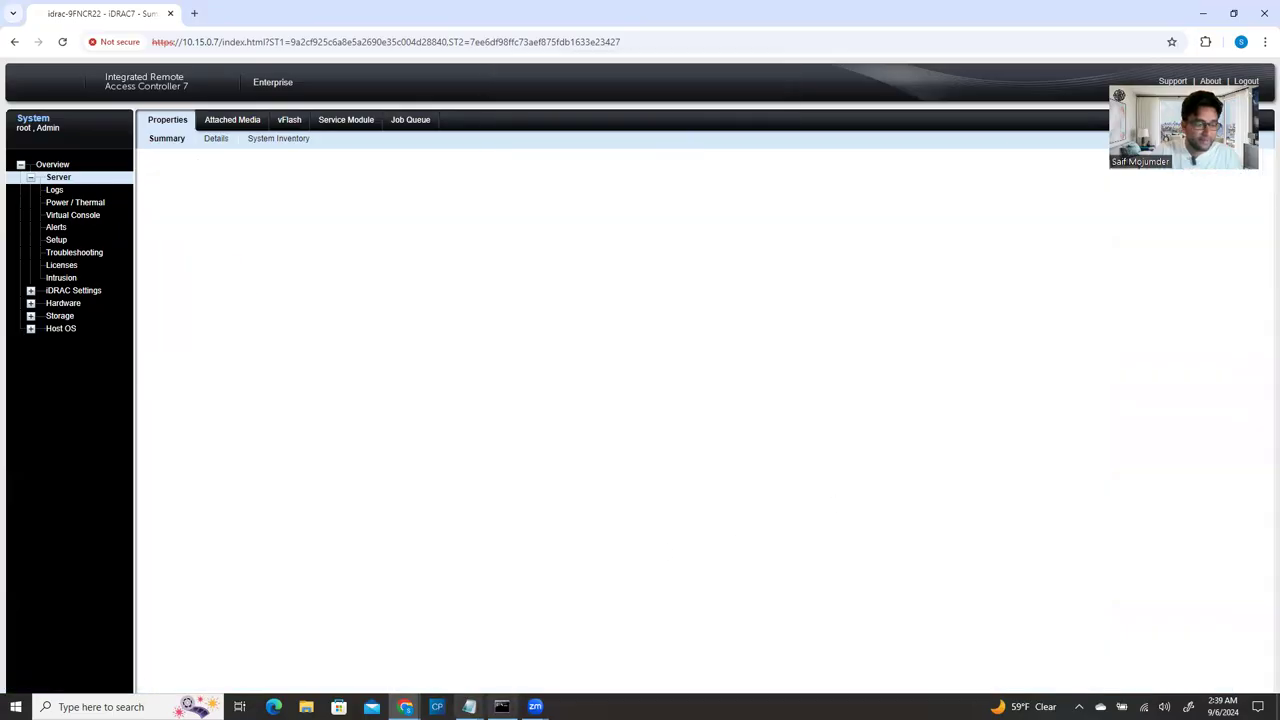
pyautogui.moveTo(405, 707)
pyautogui.click(482, 650)
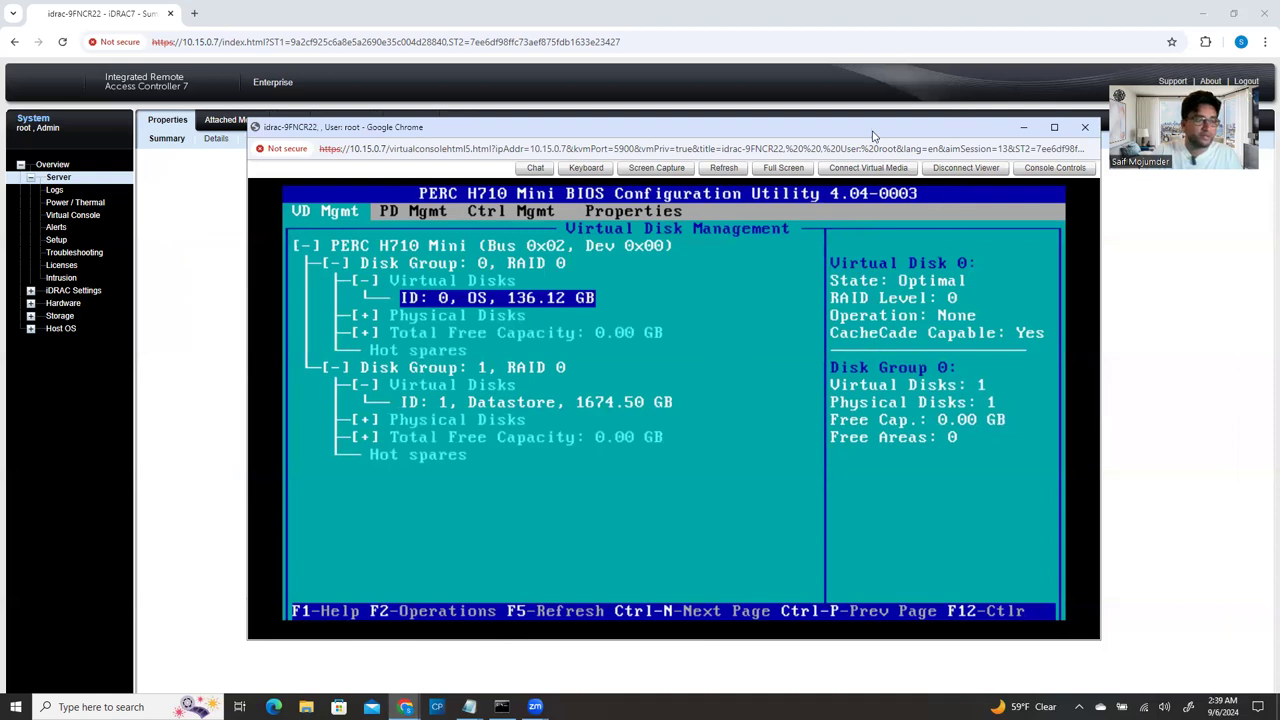
pyautogui.moveTo(873, 135); pyautogui.dragTo(820, 136)
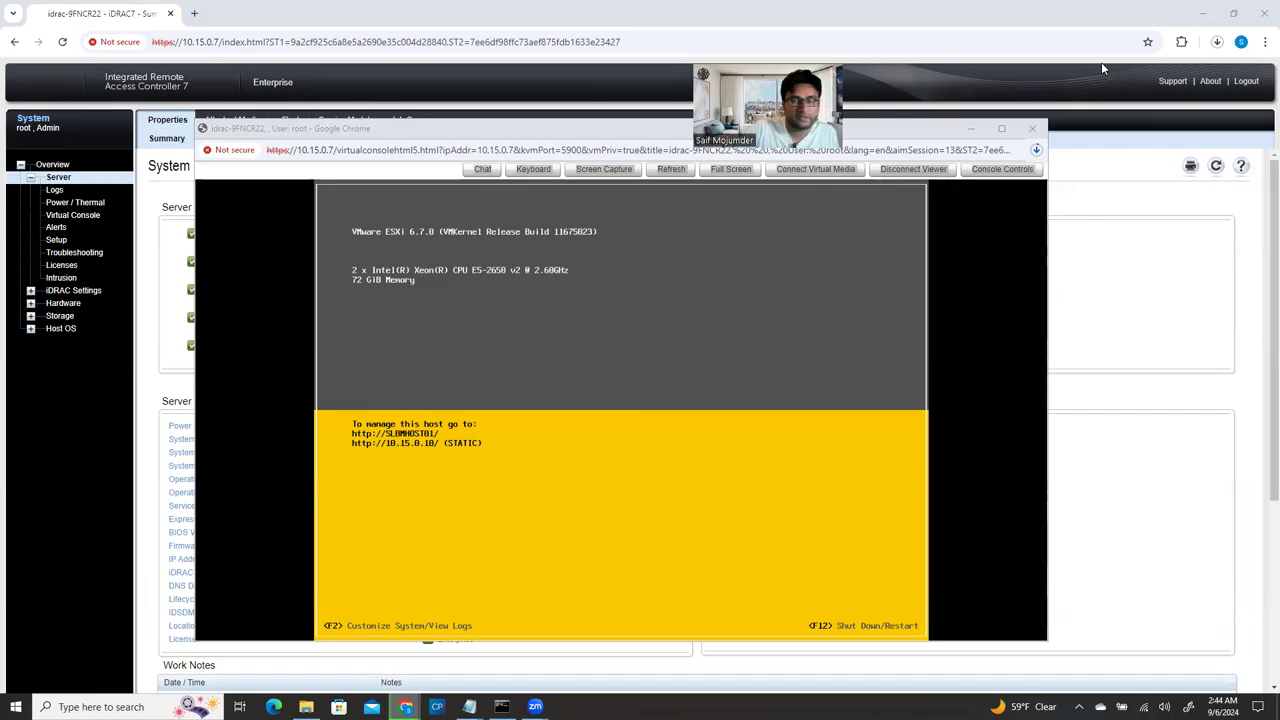
# Open the ESXi host's web interface at 10.15.0.10 in a new browser tab
pyautogui.click(197, 13)
pyautogui.write('10.15.0.1')
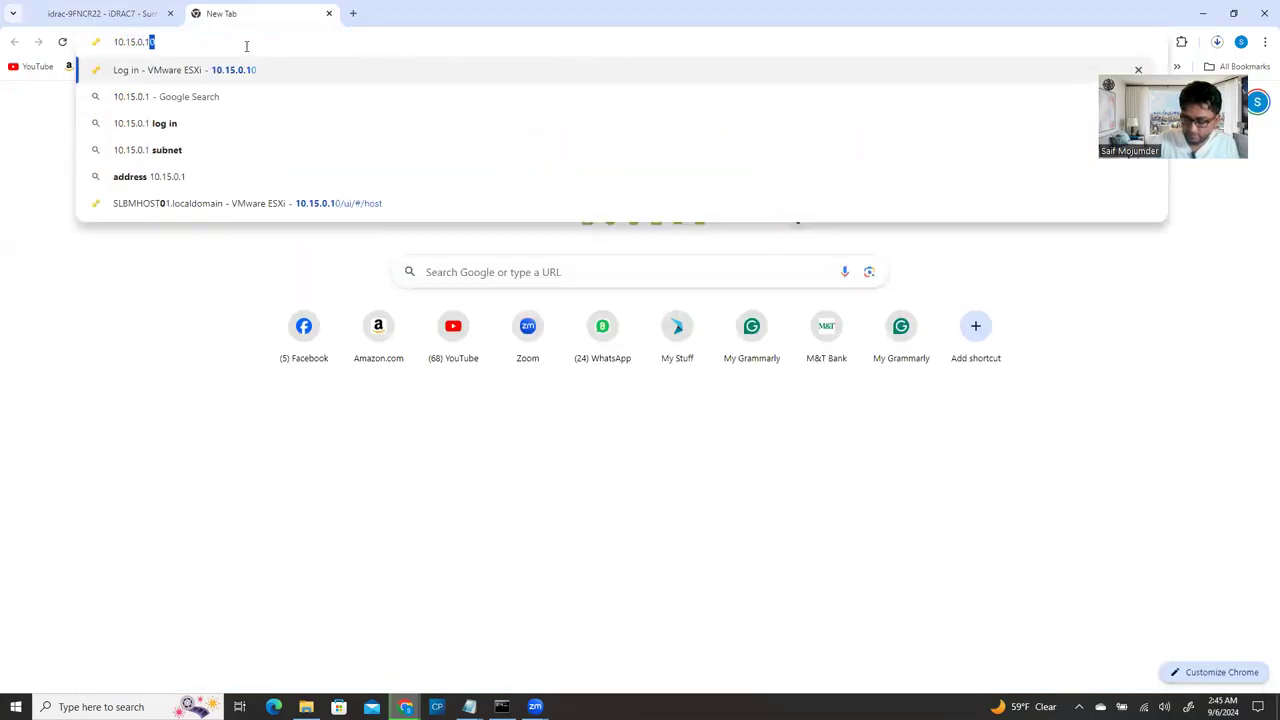
pyautogui.press('Return')
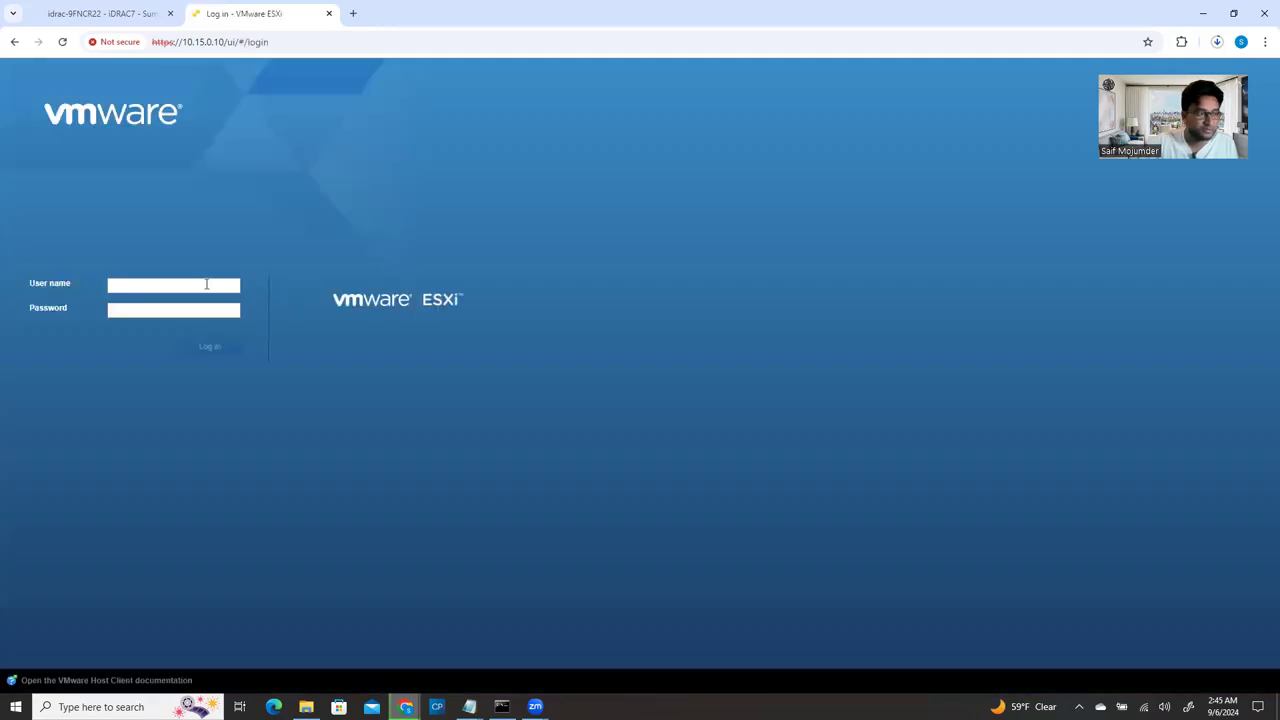
# Log in to the ESXi host as root with the account password
pyautogui.click(204, 284)
pyautogui.click(178, 314)
pyautogui.click(145, 313)
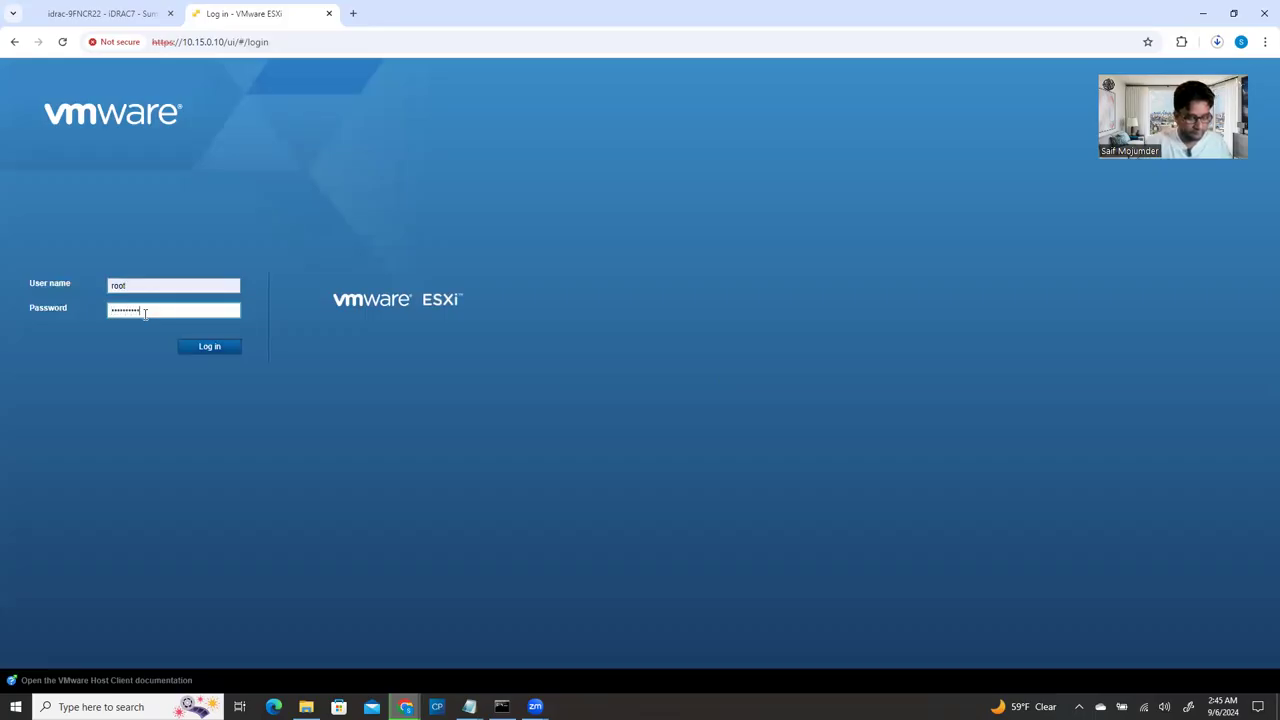
pyautogui.press('Return')
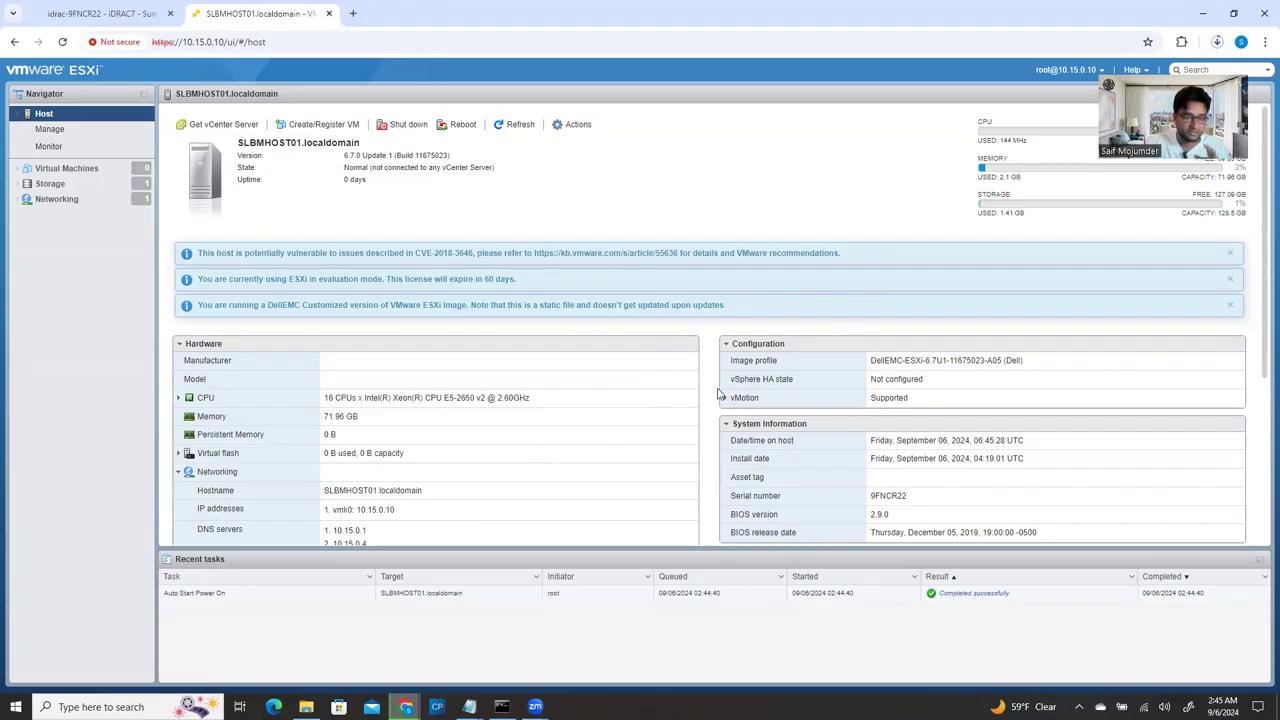
# Check the host's virtual machines and storage, and start a new datastore with the Create new VMFS datastore type
pyautogui.click(91, 172)
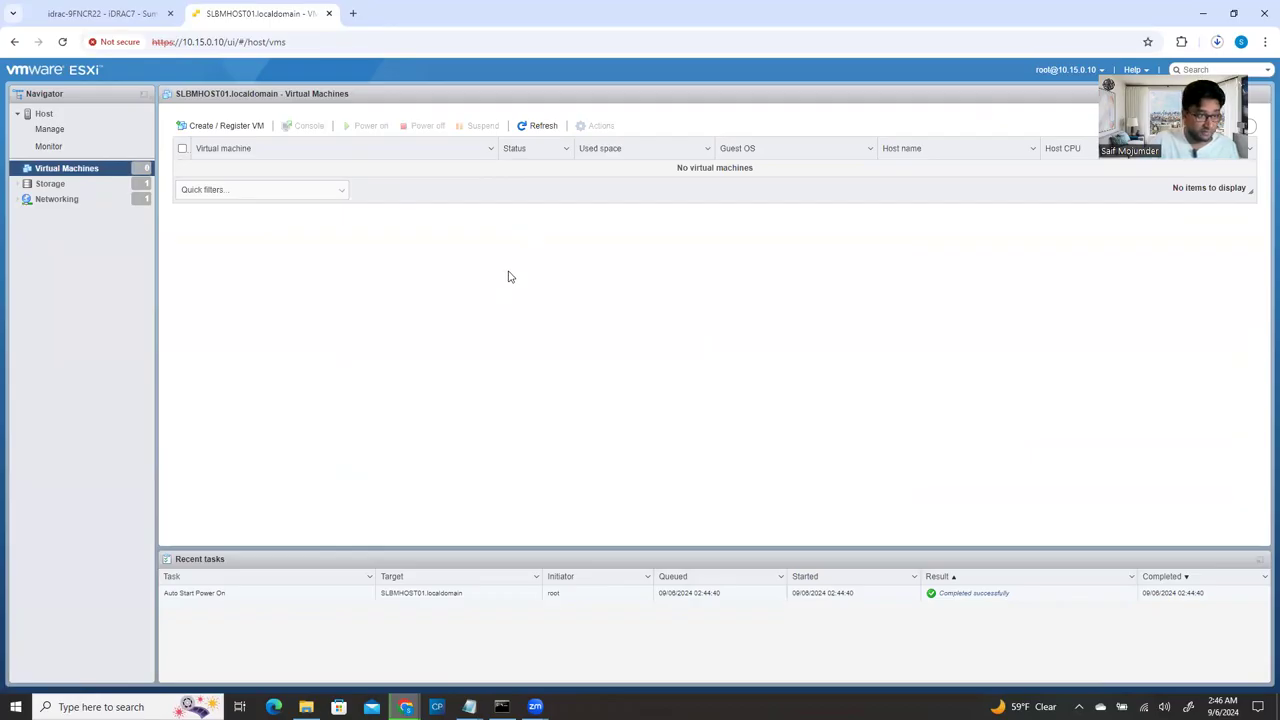
pyautogui.click(66, 187)
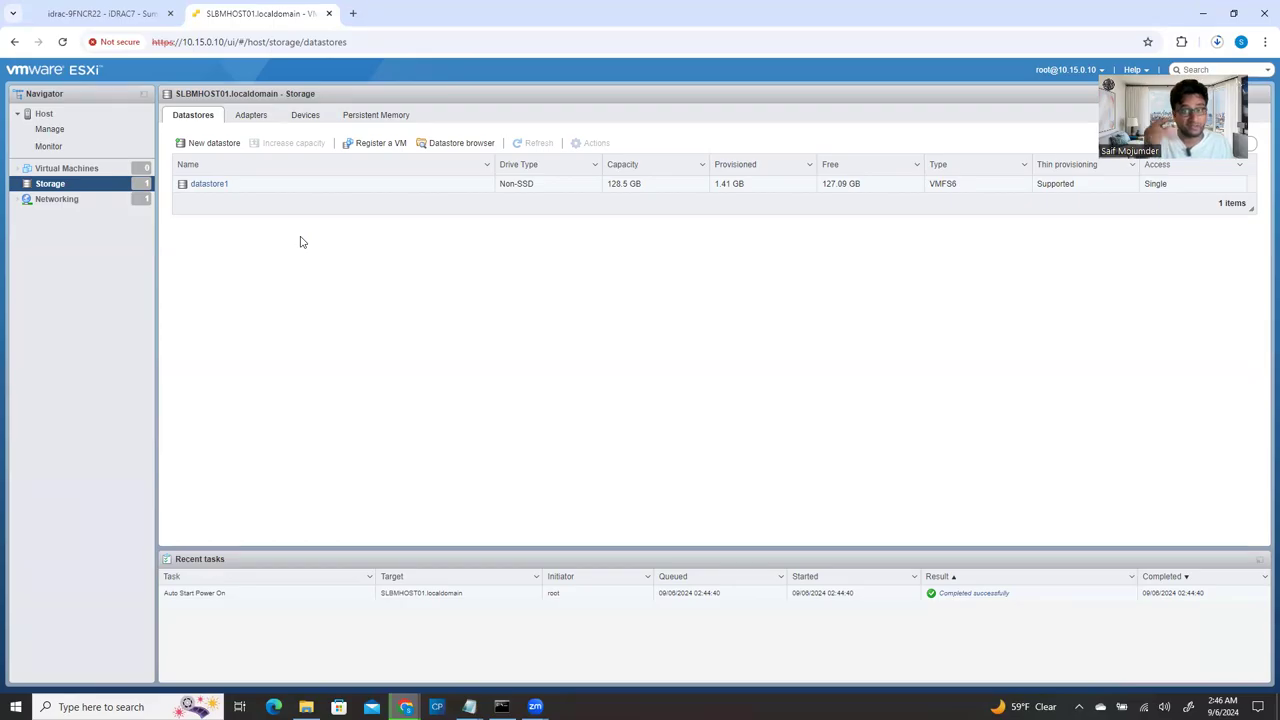
pyautogui.rightClick(97, 188)
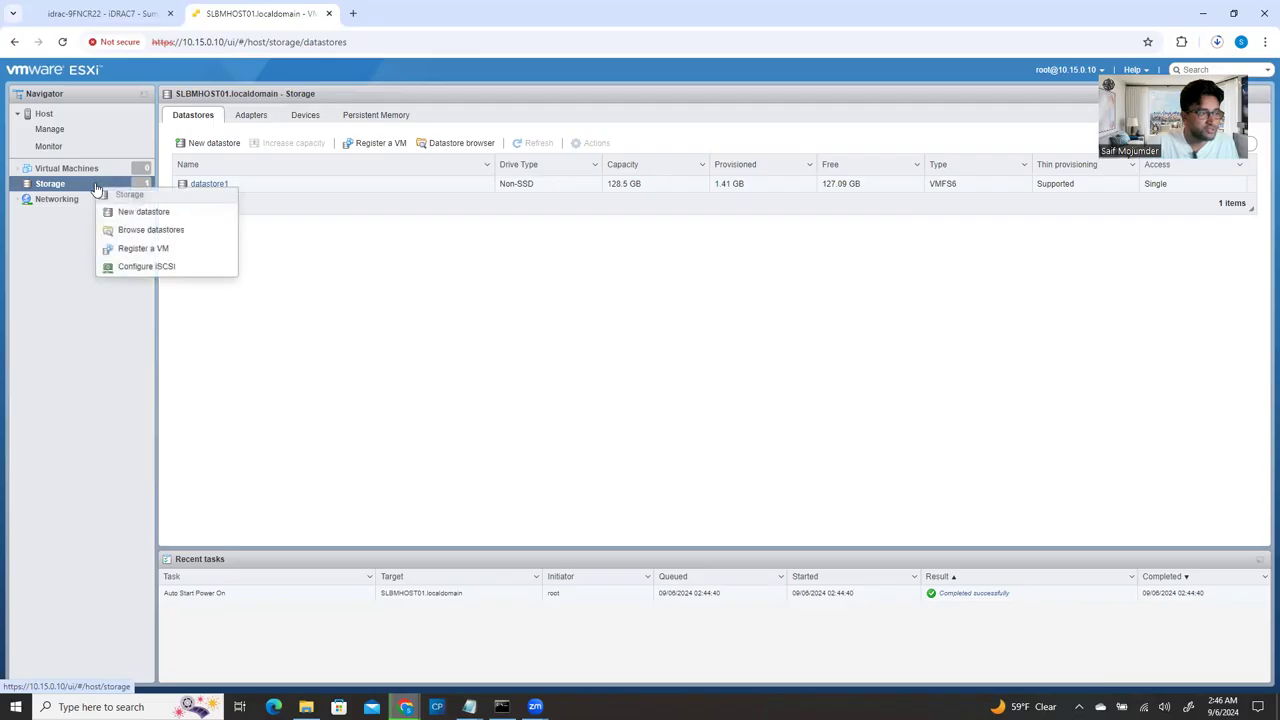
pyautogui.click(146, 213)
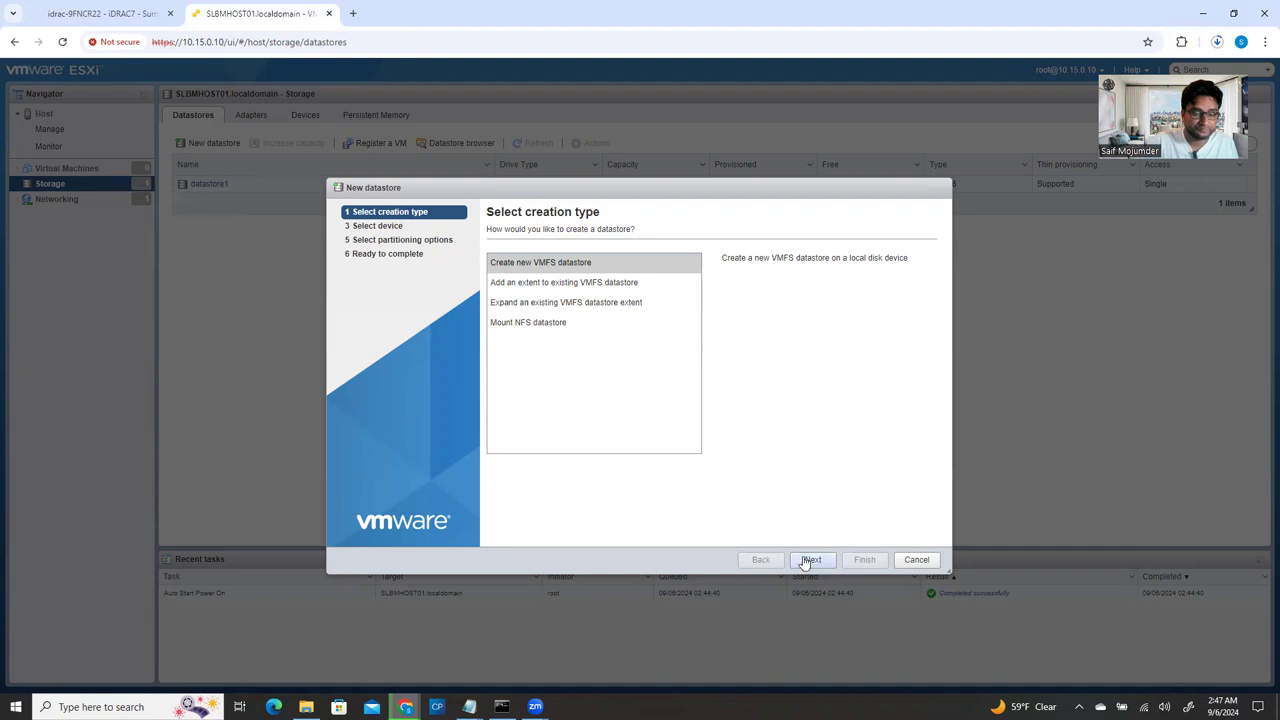
pyautogui.click(563, 261)
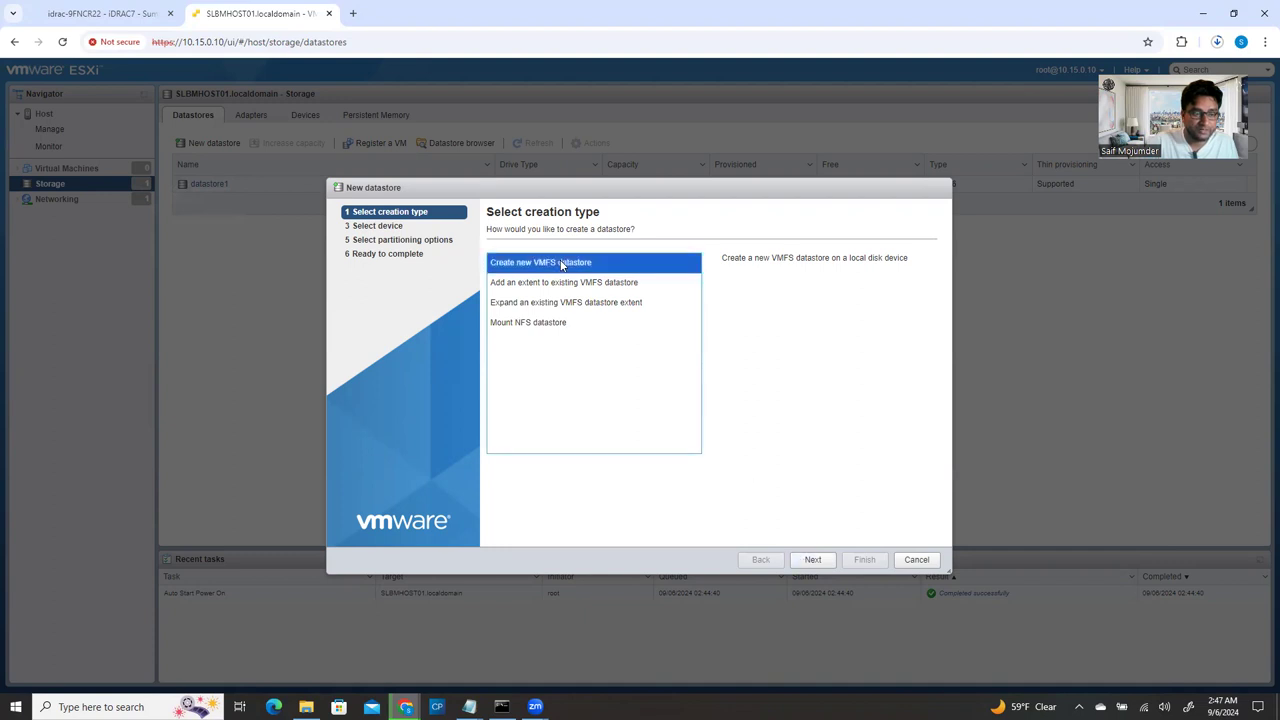
pyautogui.click(813, 561)
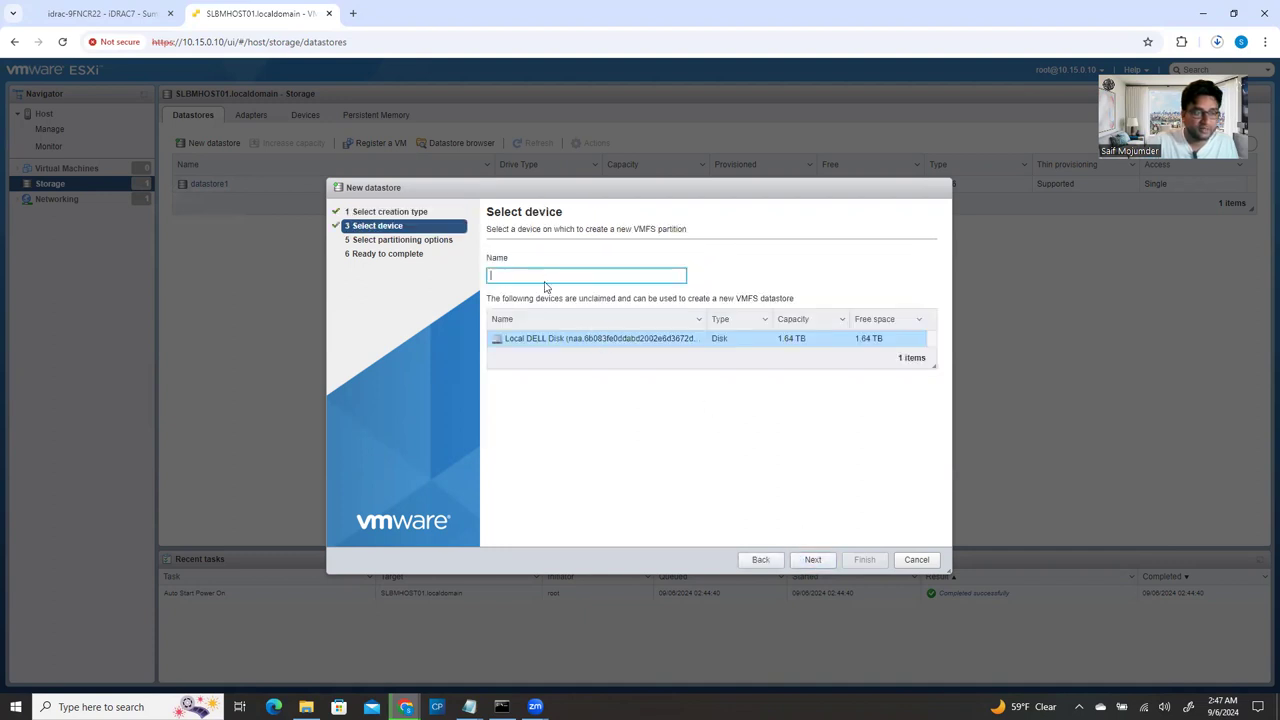
# Name the new datastore Local_DataStore_SLBMHOST01
pyautogui.click(537, 273)
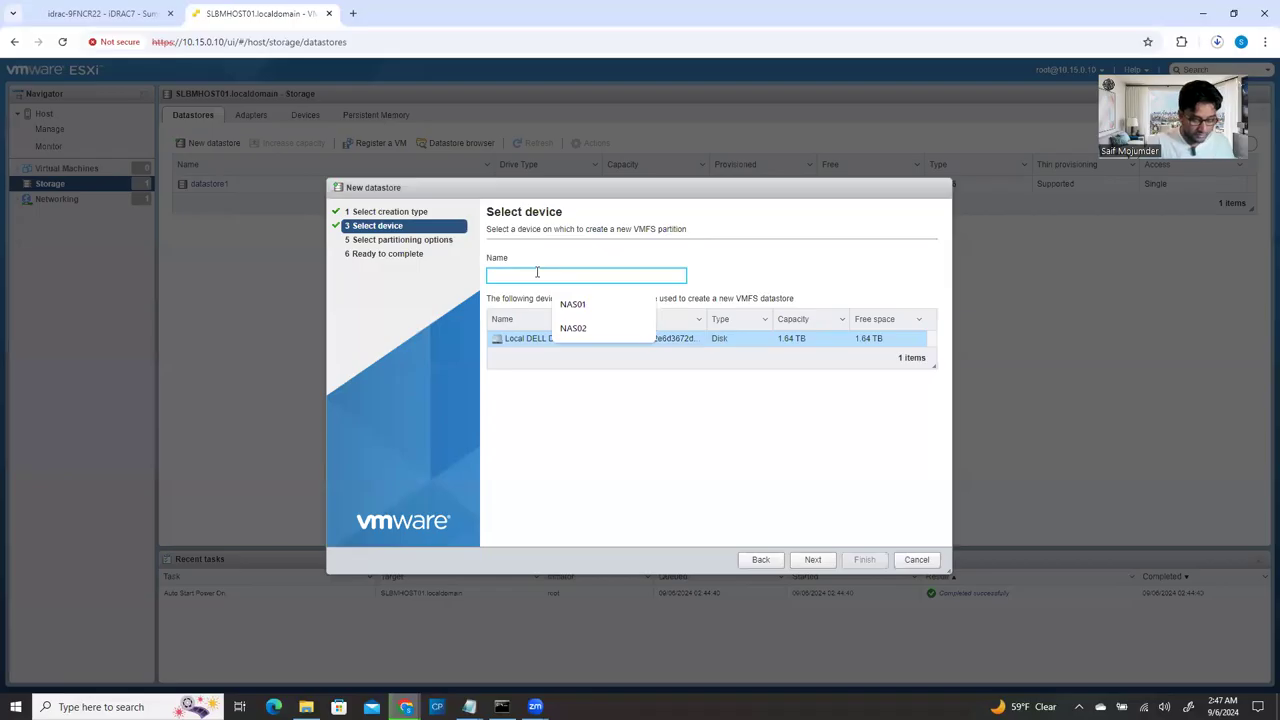
pyautogui.write('Local')
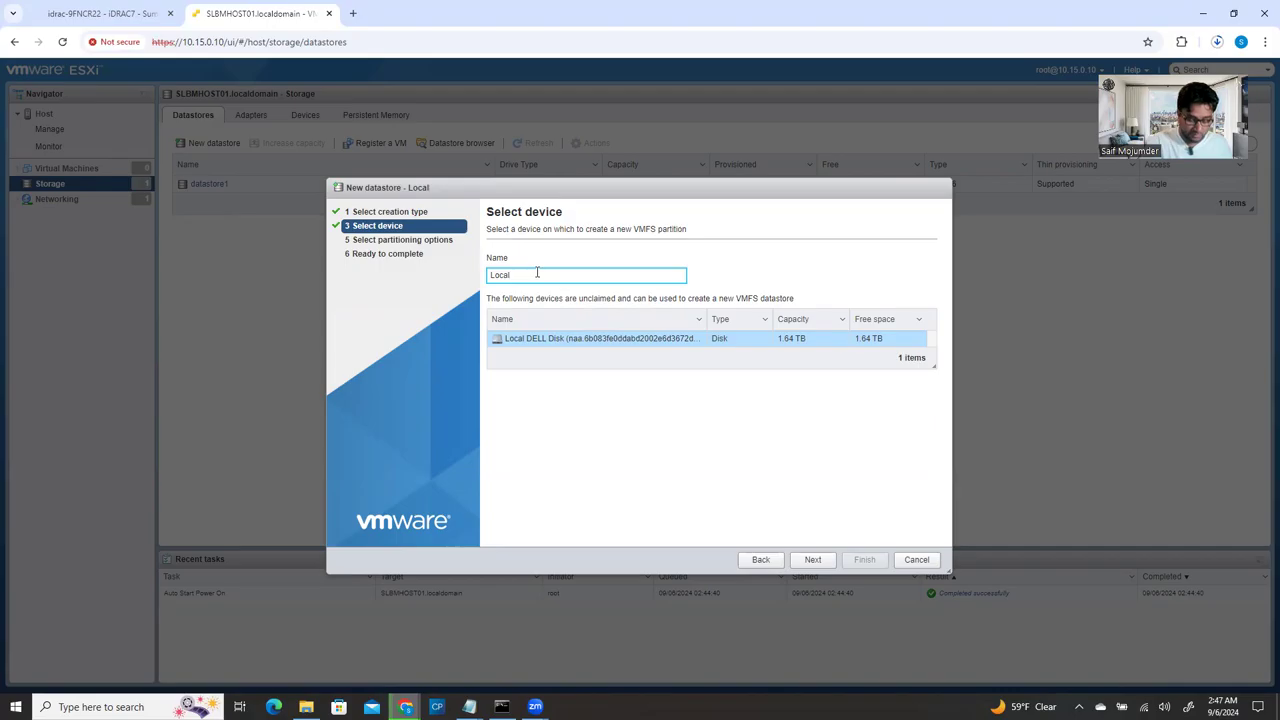
pyautogui.write('DataStore')
pyautogui.hotkey('ctrl', 'a')
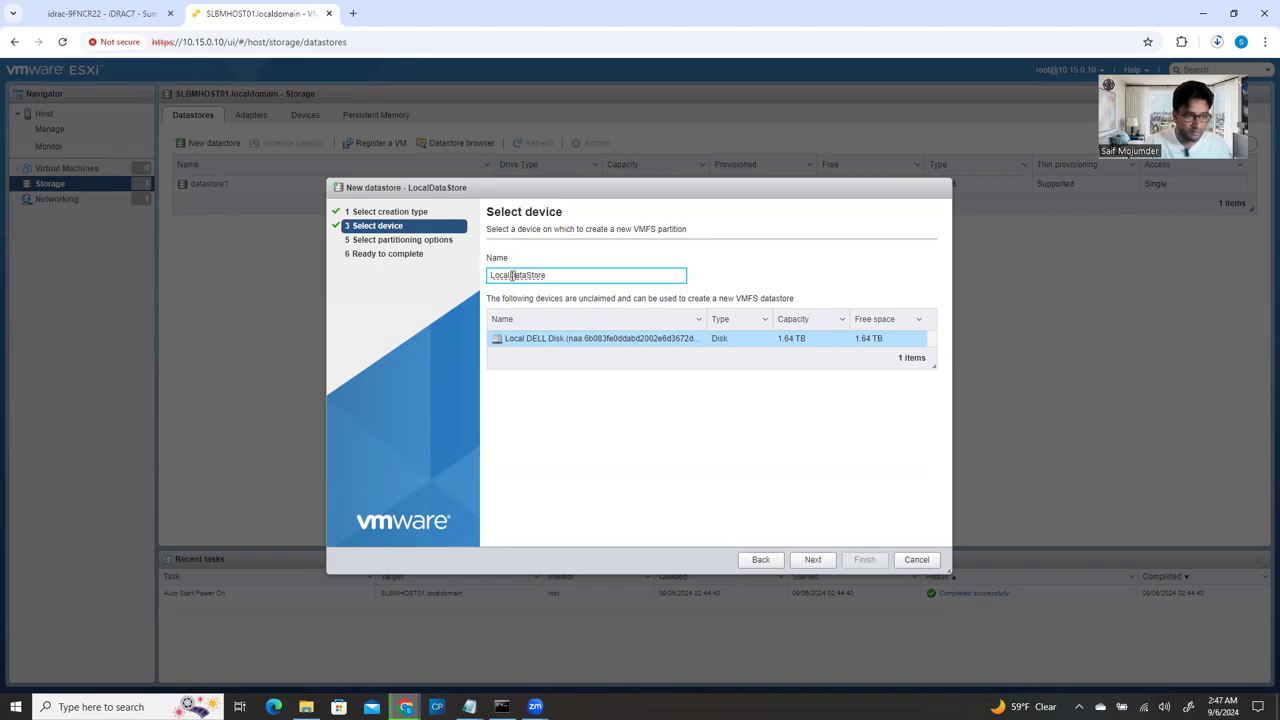
pyautogui.write('_DataStore')
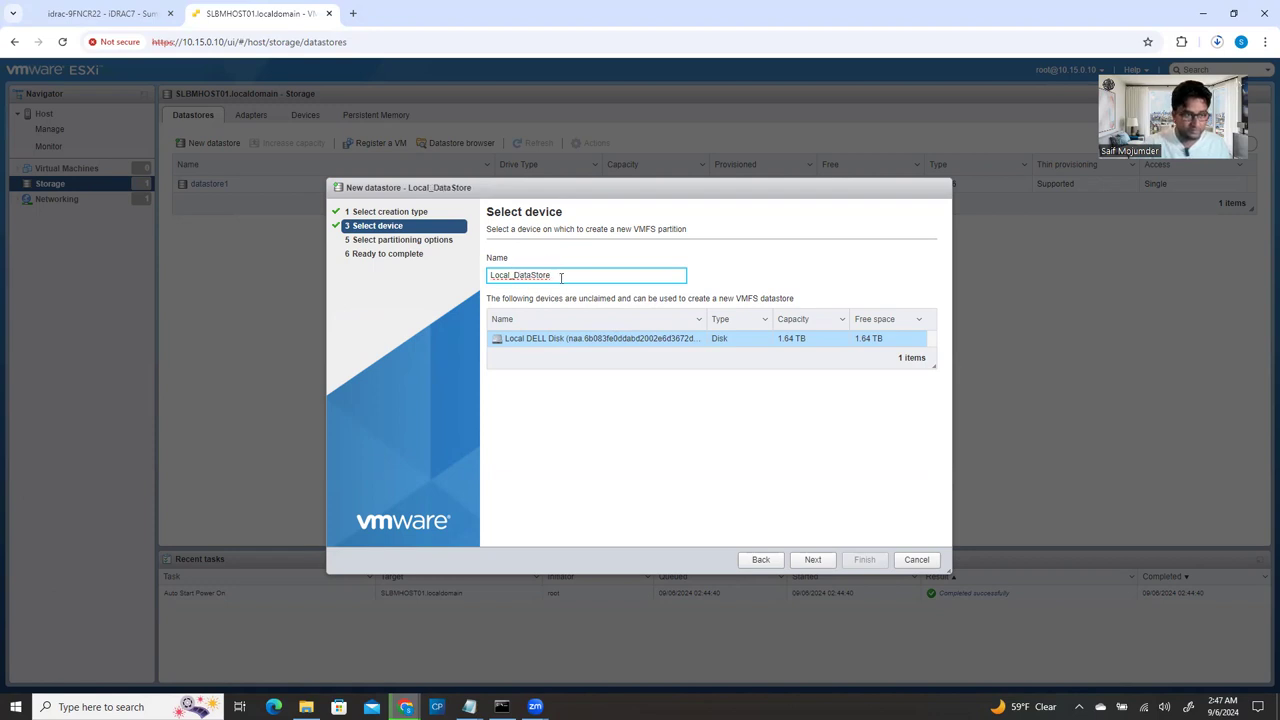
pyautogui.write('_')
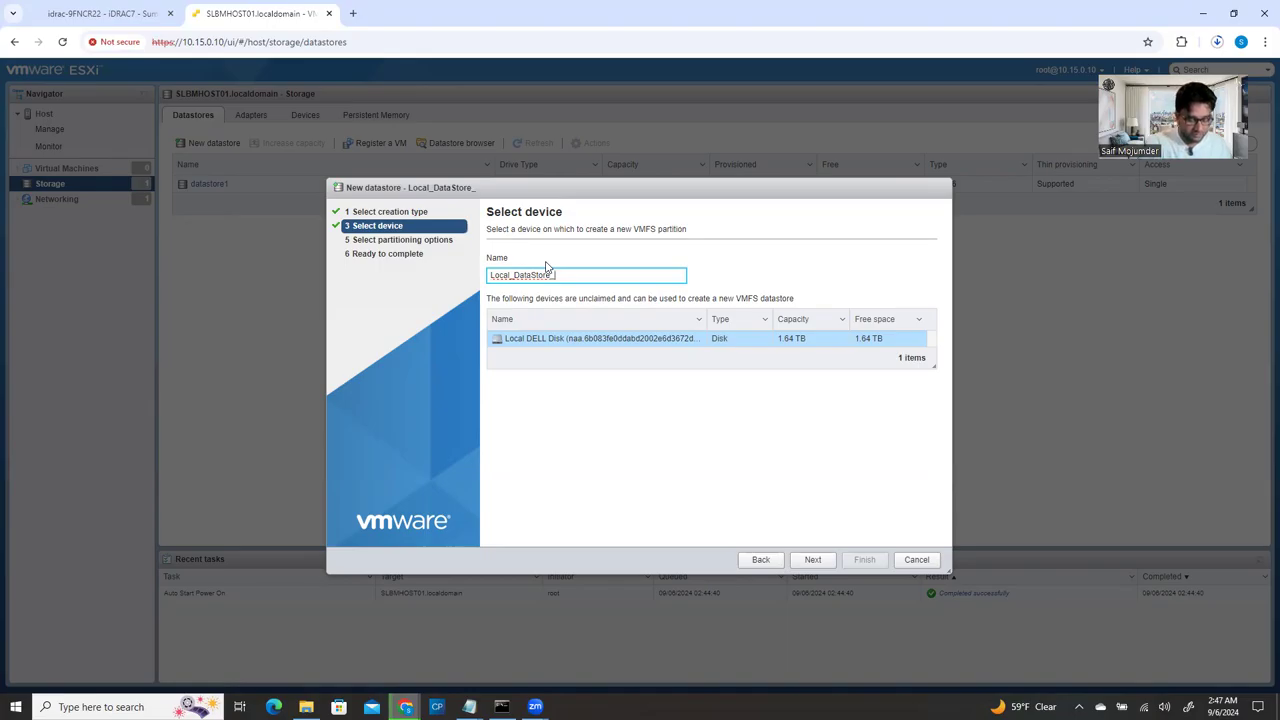
pyautogui.write('SLB')
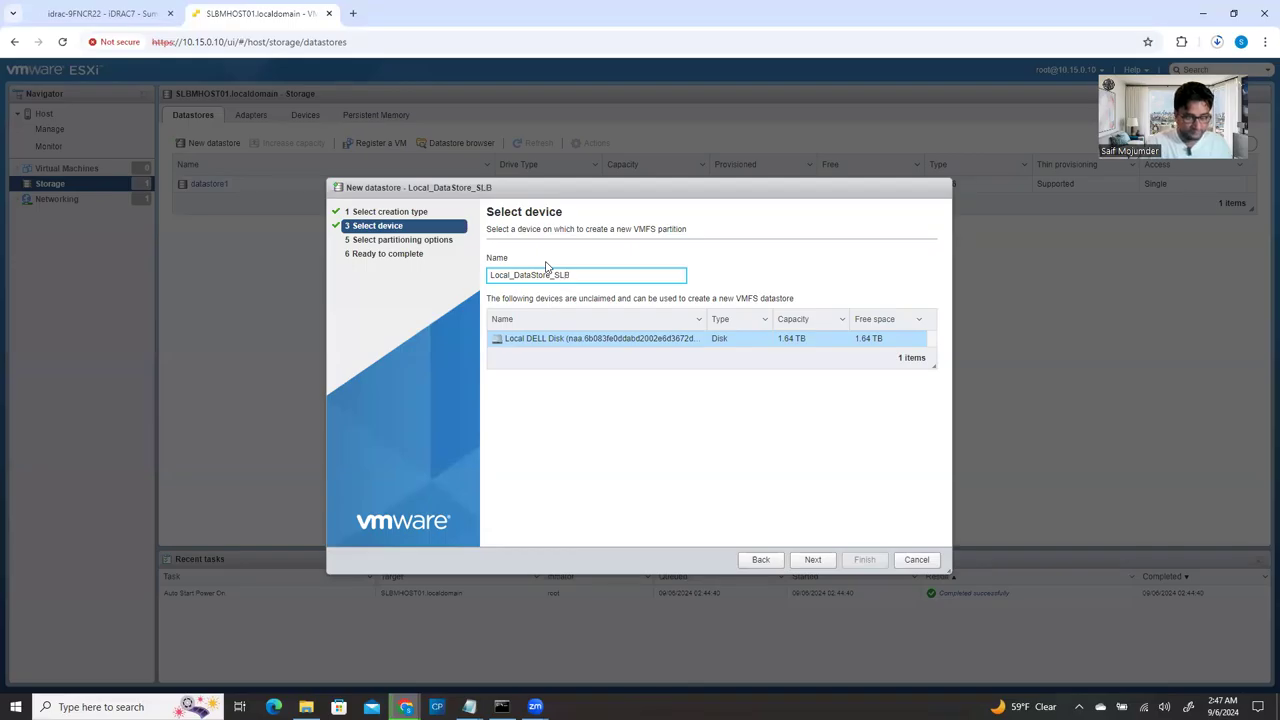
pyautogui.write('M')
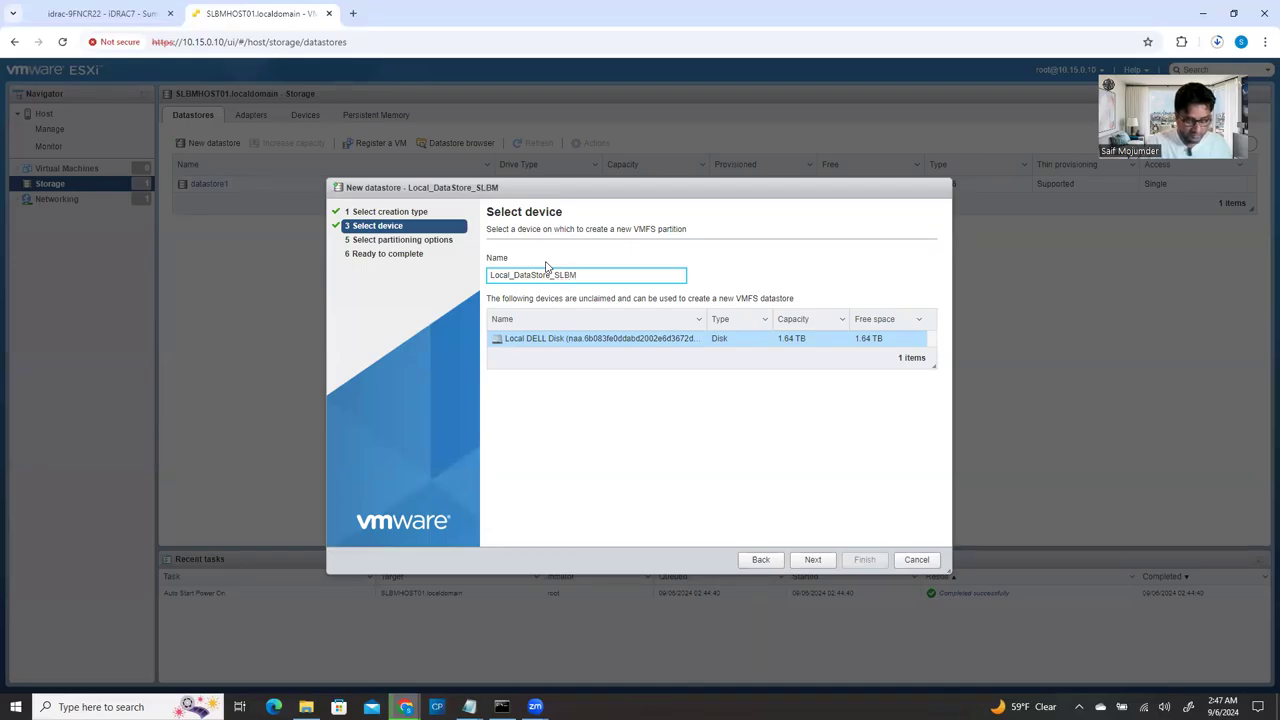
pyautogui.write('HOST01')
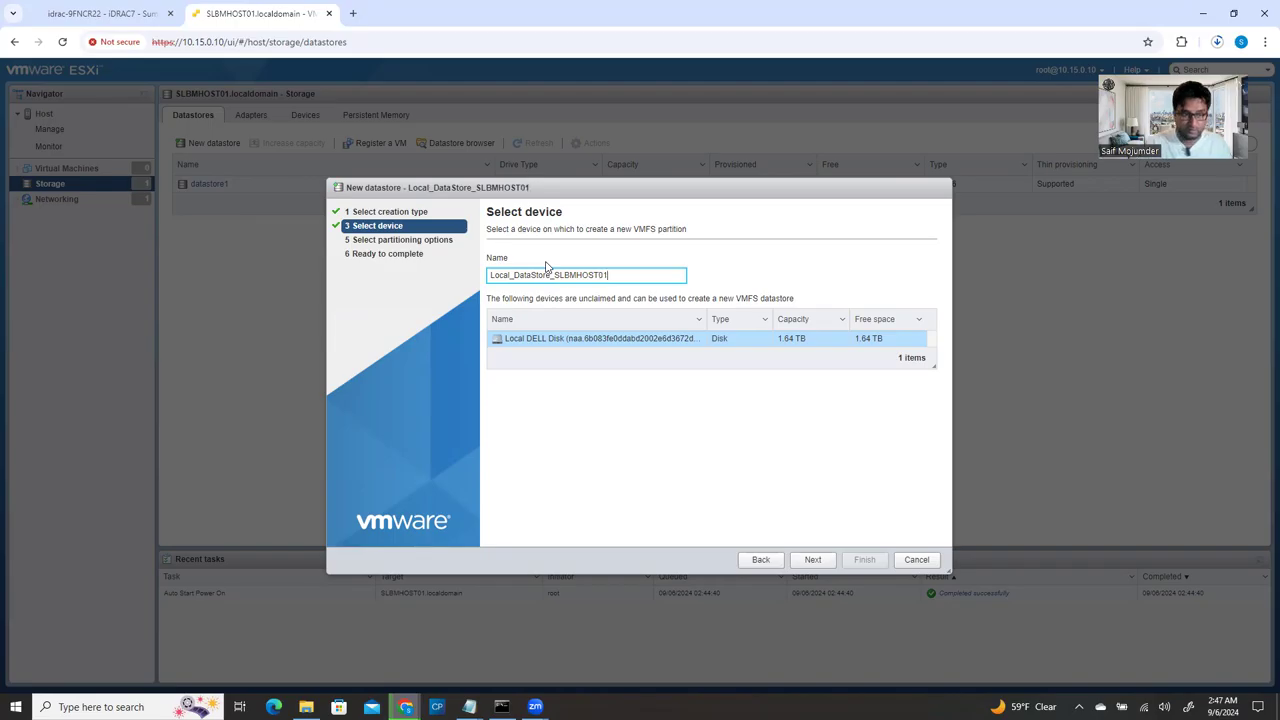
# Insert 02 into the datastore name so it reads Local_DataStore02_SLBMHOST01
pyautogui.moveTo(606, 276); pyautogui.dragTo(447, 279)
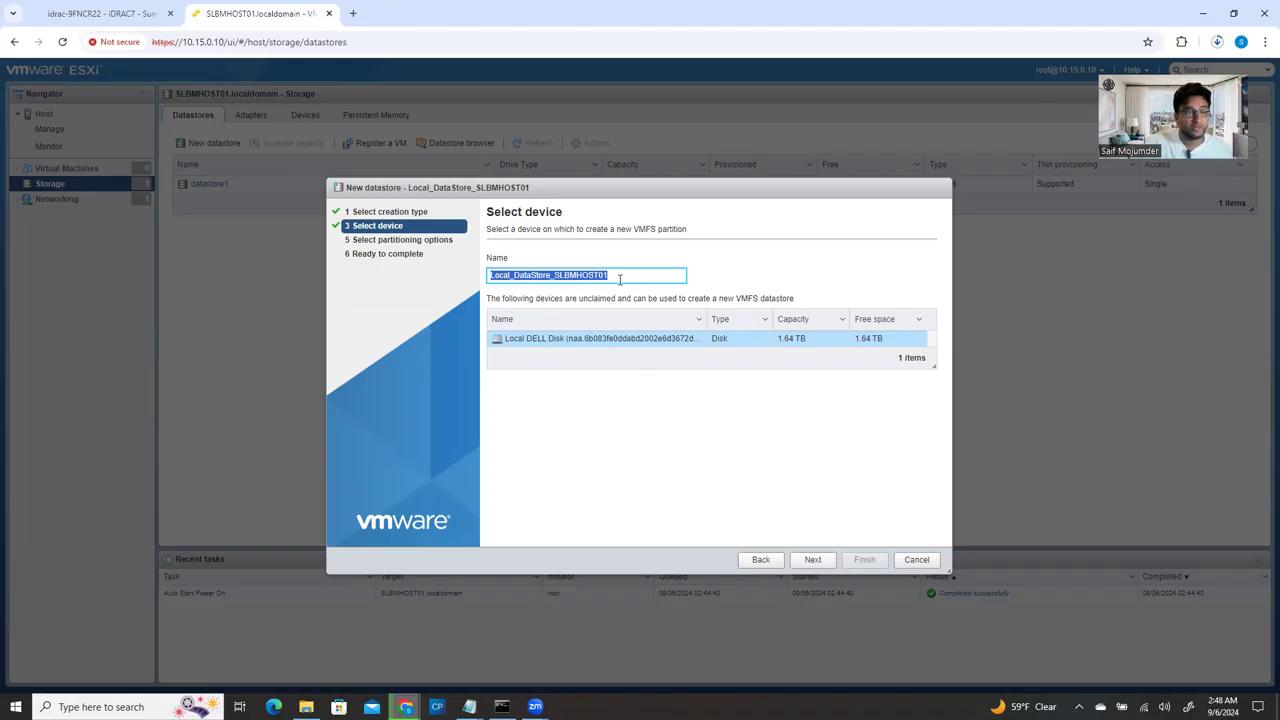
pyautogui.click(620, 280)
pyautogui.click(551, 276)
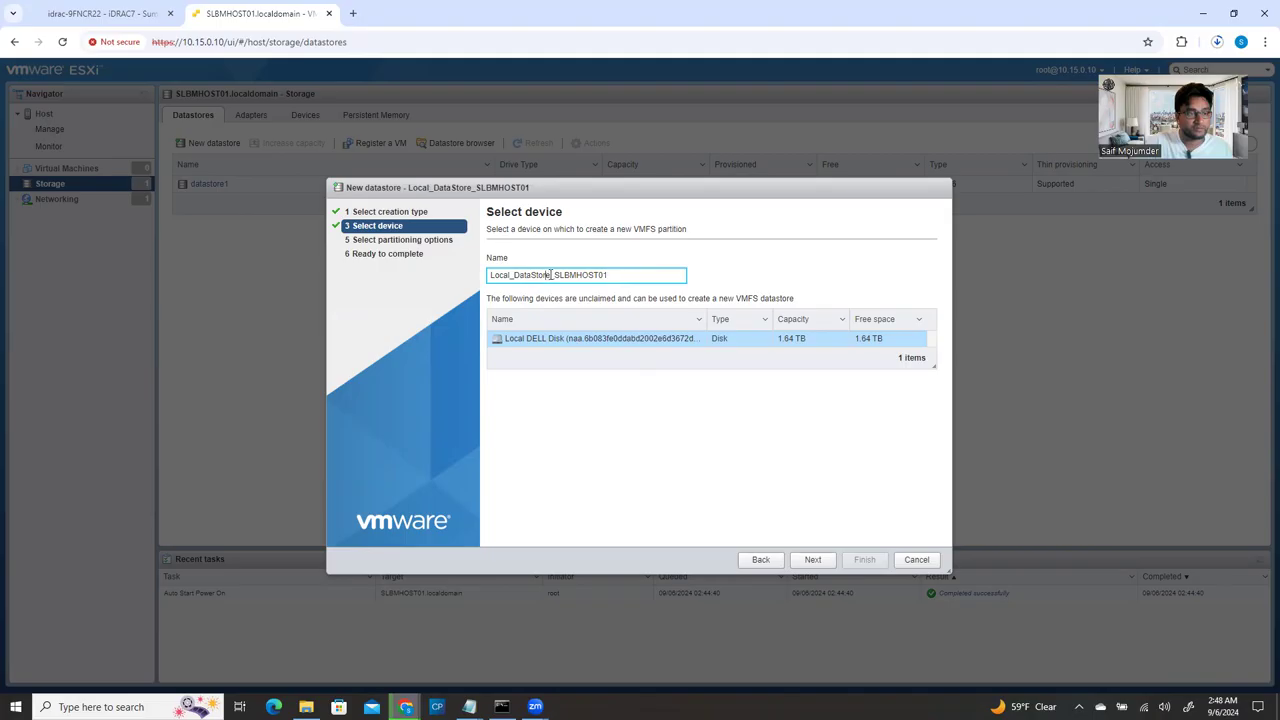
pyautogui.write('02')
pyautogui.moveTo(632, 279); pyautogui.dragTo(463, 280)
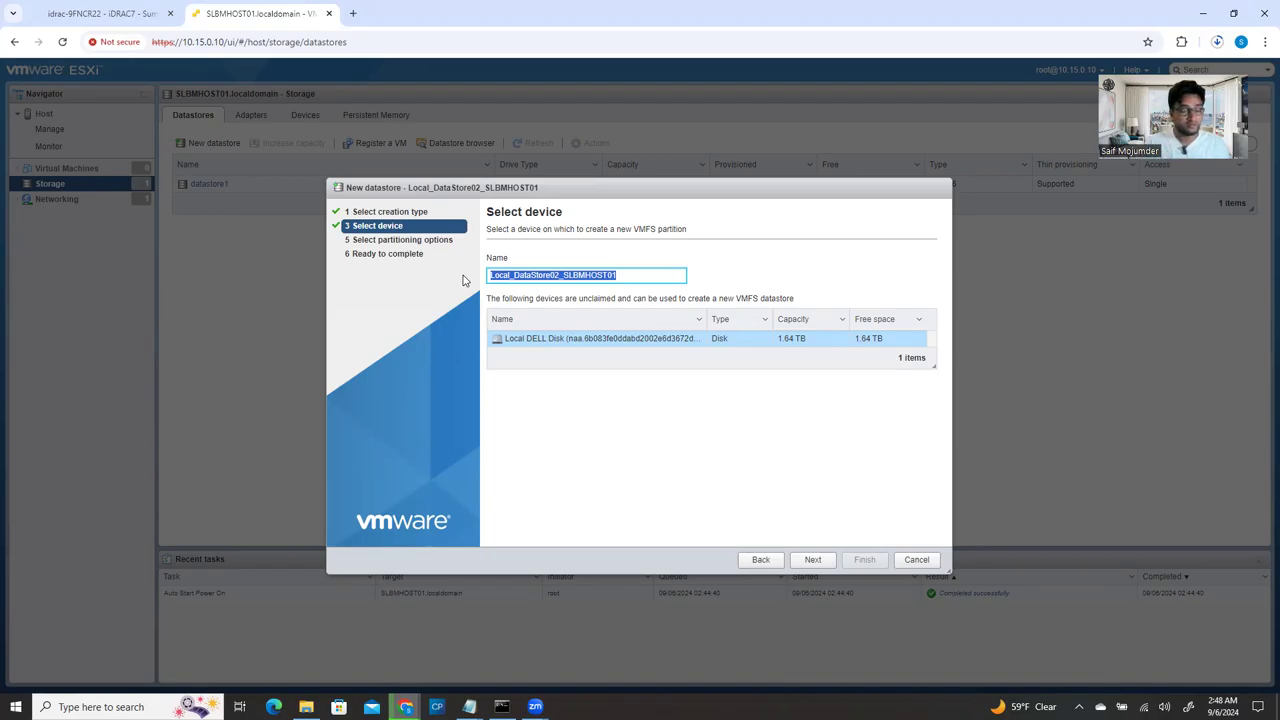
pyautogui.click(672, 278)
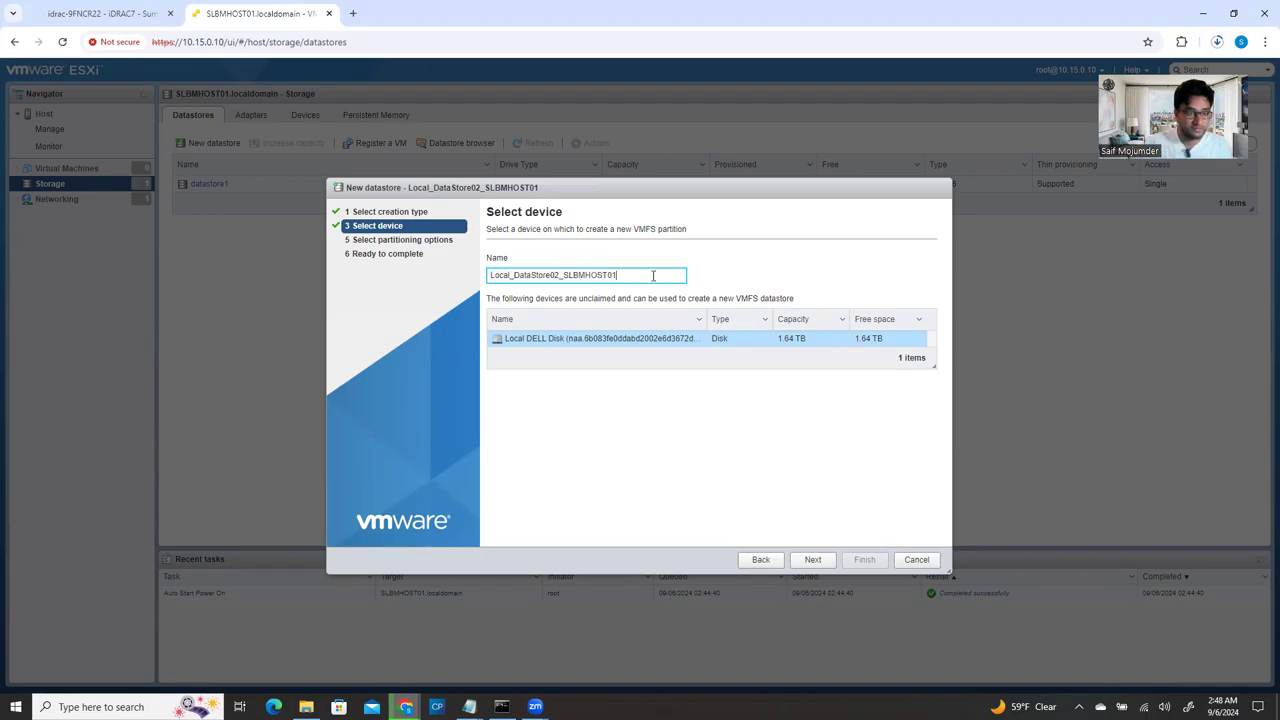
pyautogui.moveTo(635, 268); pyautogui.dragTo(482, 271)
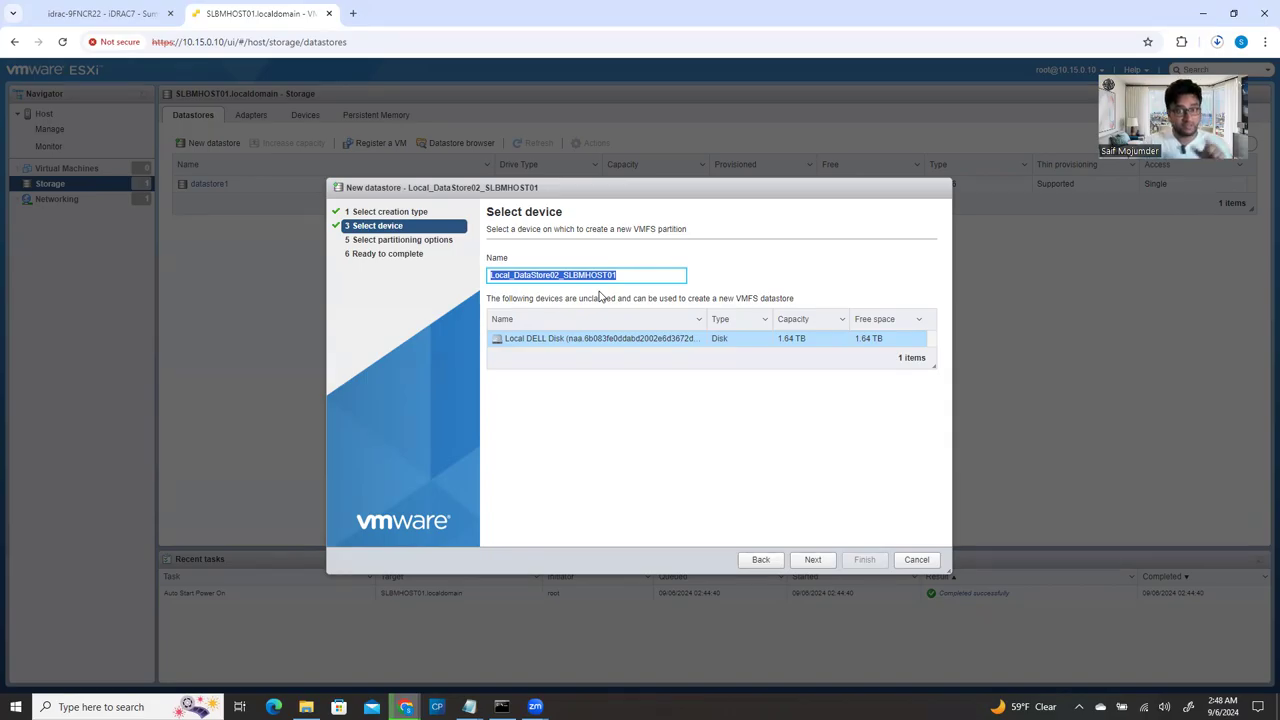
# Accept the Local DELL Disk device and keep the partitioning scheme at Use full disk with VMFS 6
pyautogui.click(811, 560)
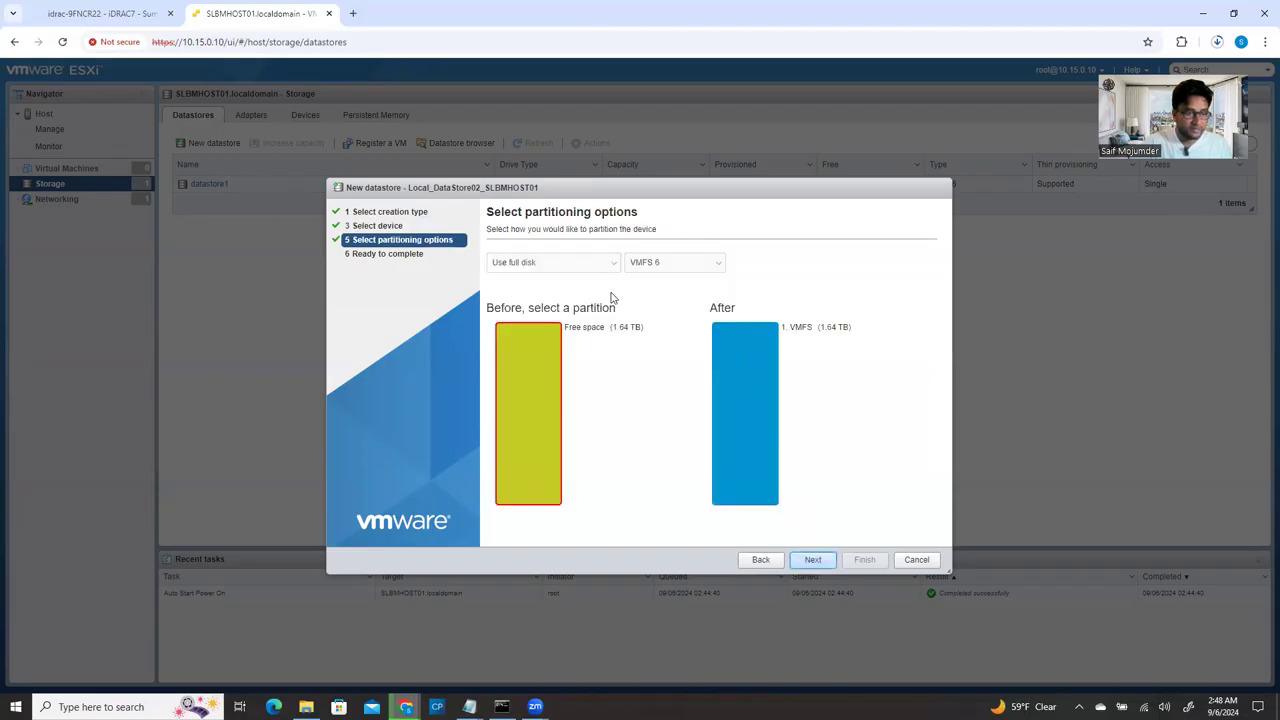
pyautogui.click(541, 263)
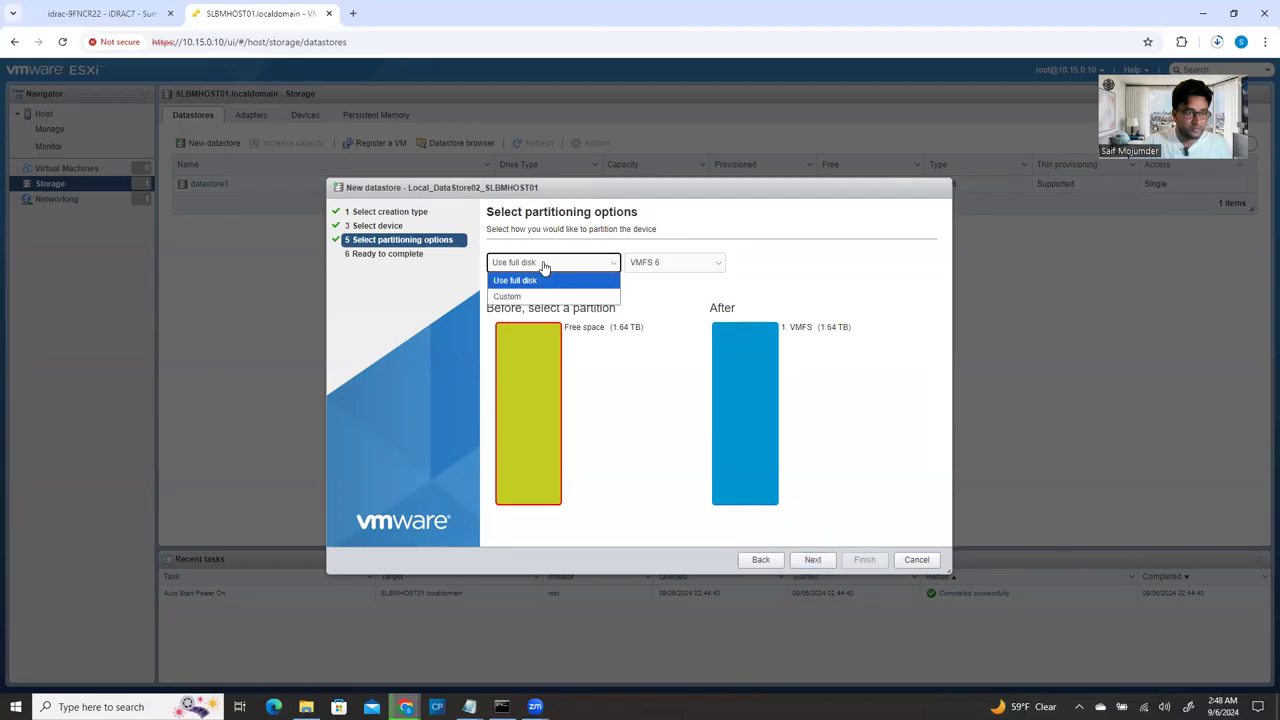
pyautogui.click(649, 402)
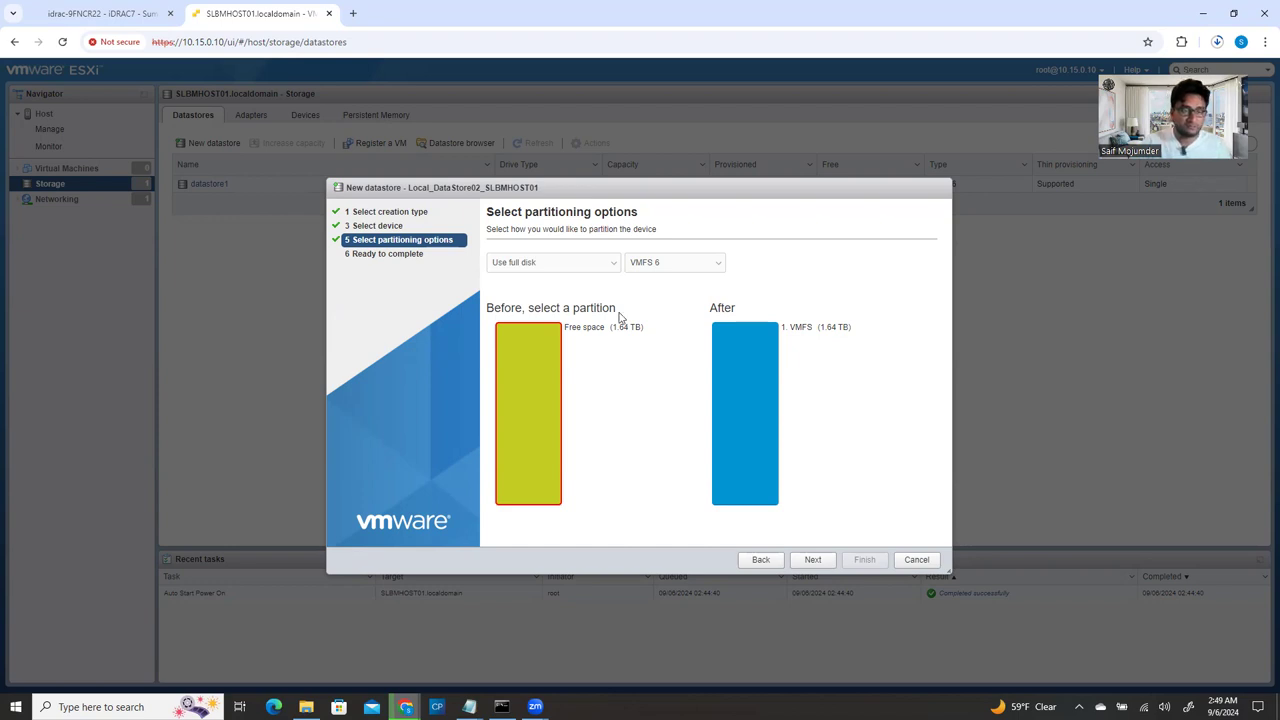
# Keep VMFS 6 as the file system version and finish creating the datastore, accepting erasure of the disk's contents
pyautogui.click(664, 266)
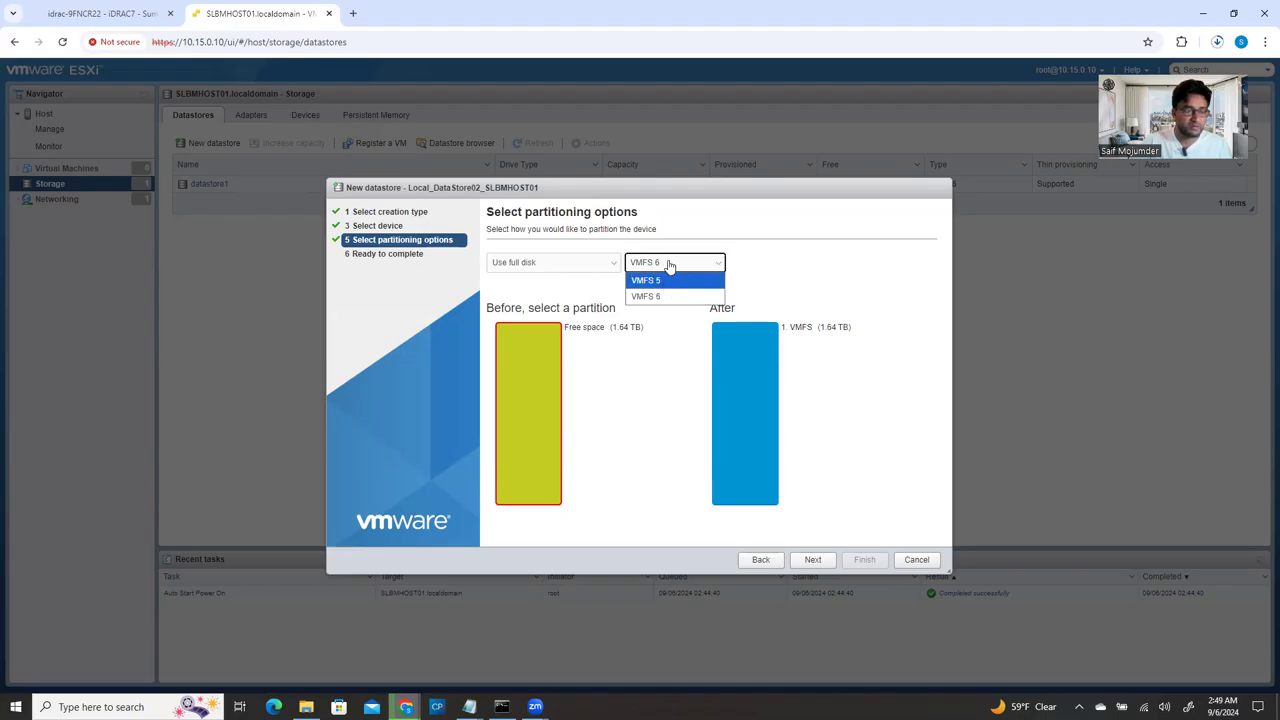
pyautogui.click(677, 262)
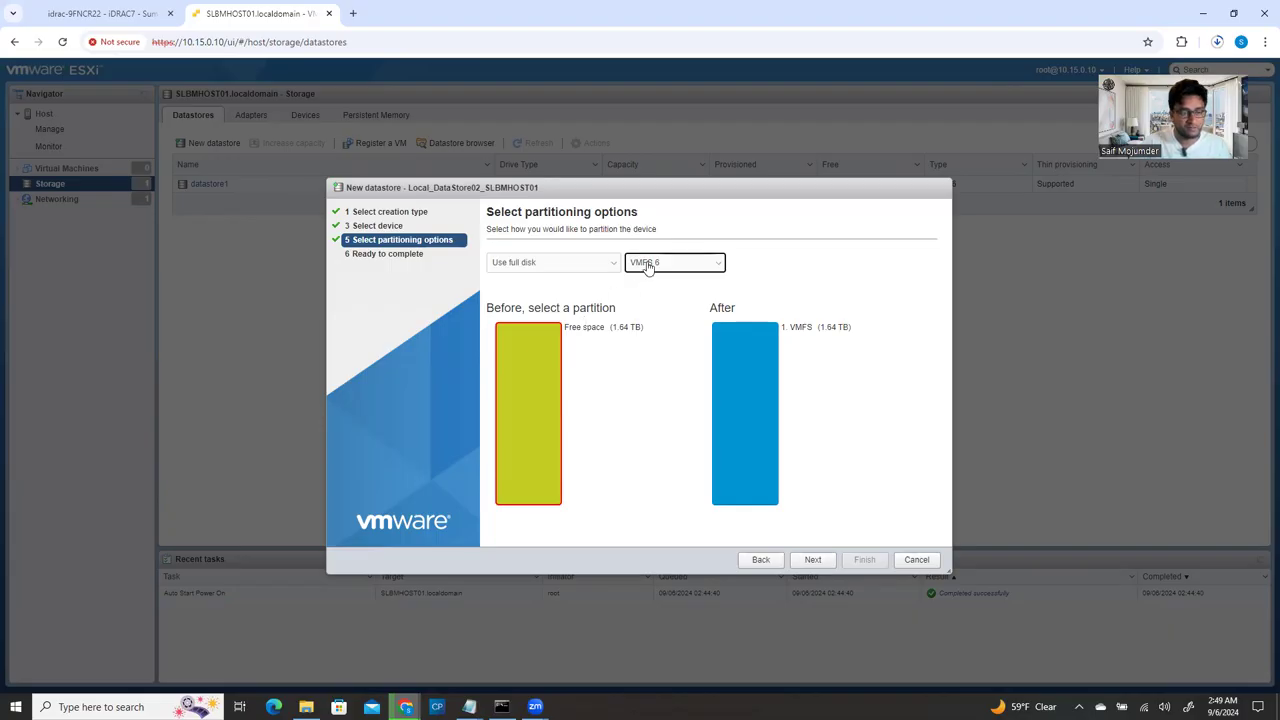
pyautogui.click(820, 561)
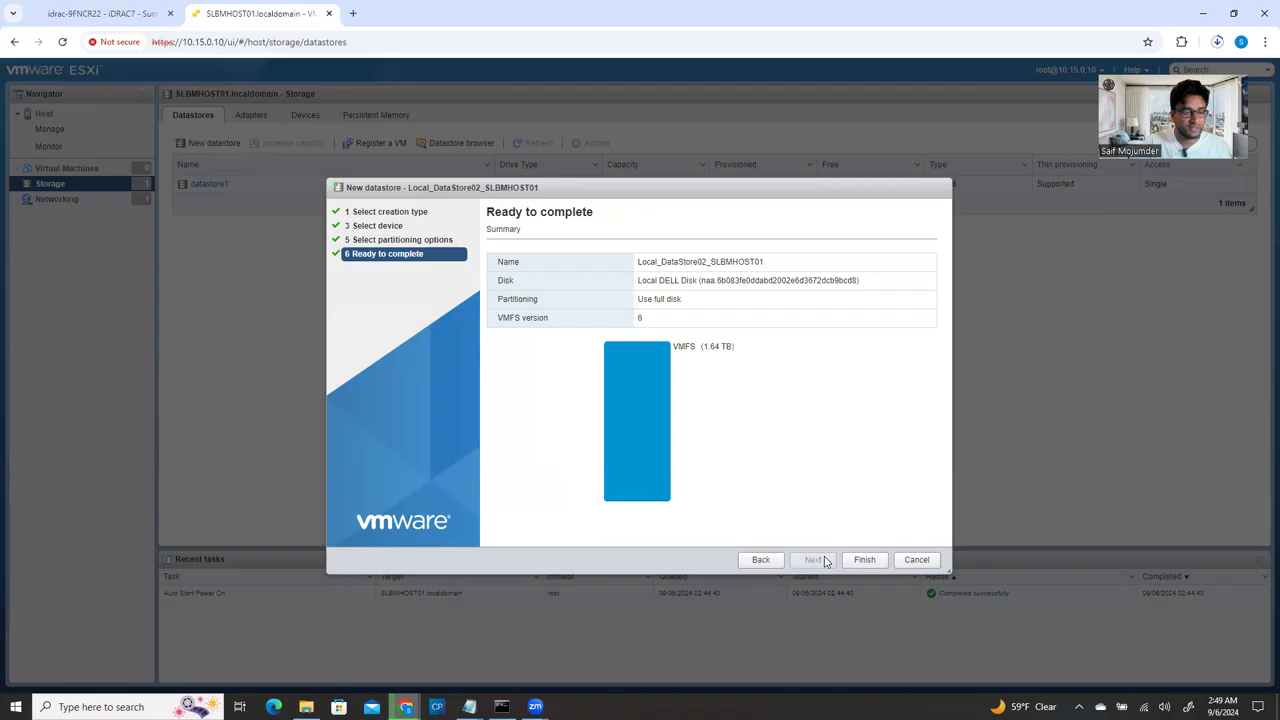
pyautogui.click(864, 560)
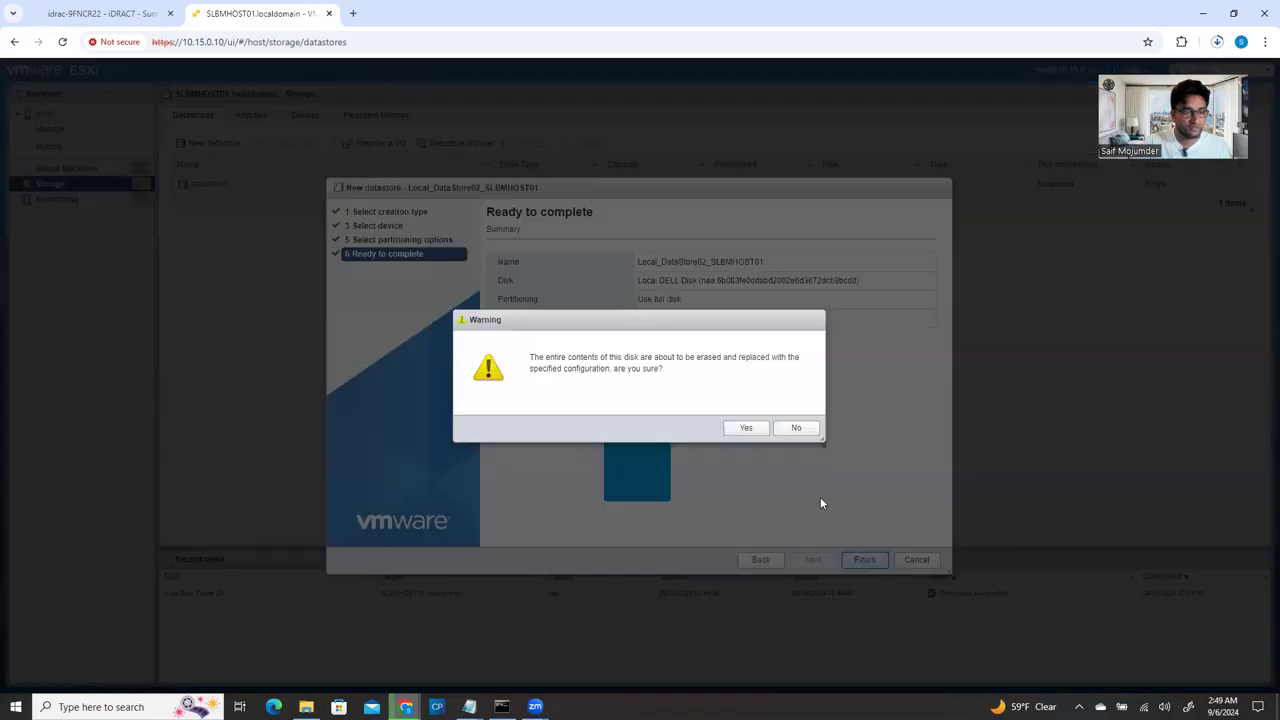
pyautogui.click(746, 427)
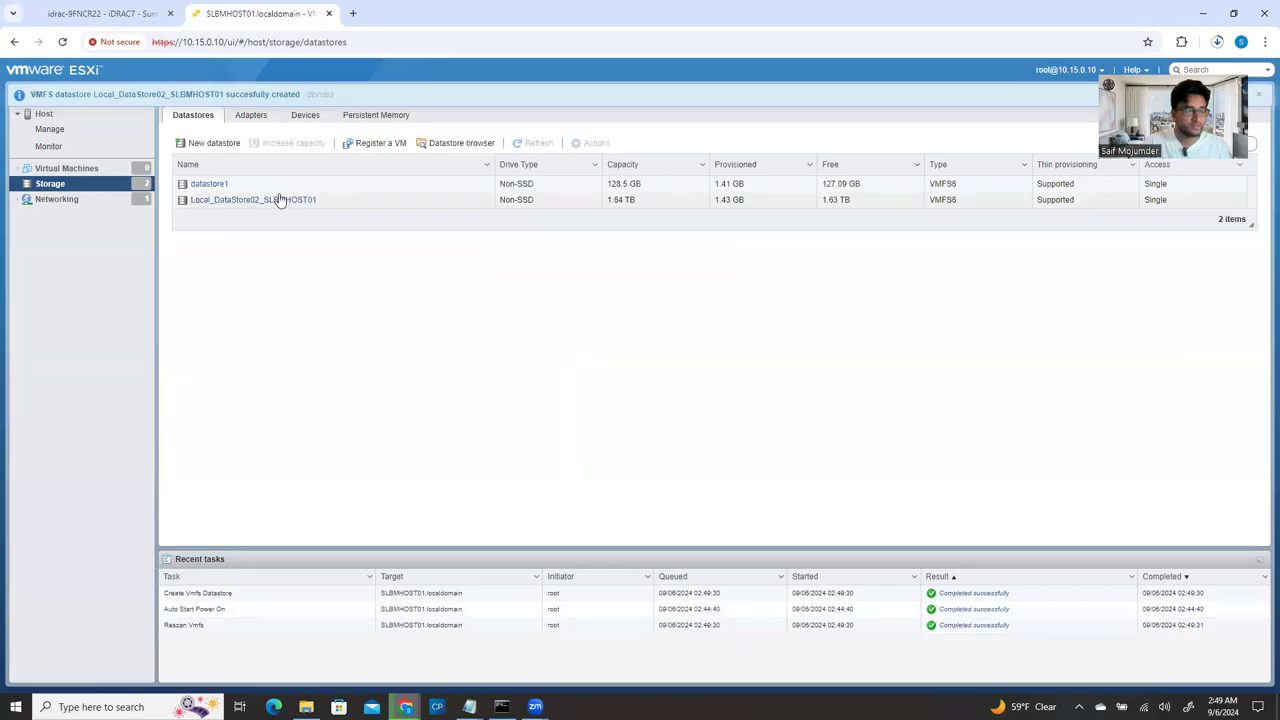
# Rename the datastore datastore1 to Local_DataStore01_SLBMHOST01
pyautogui.click(224, 186)
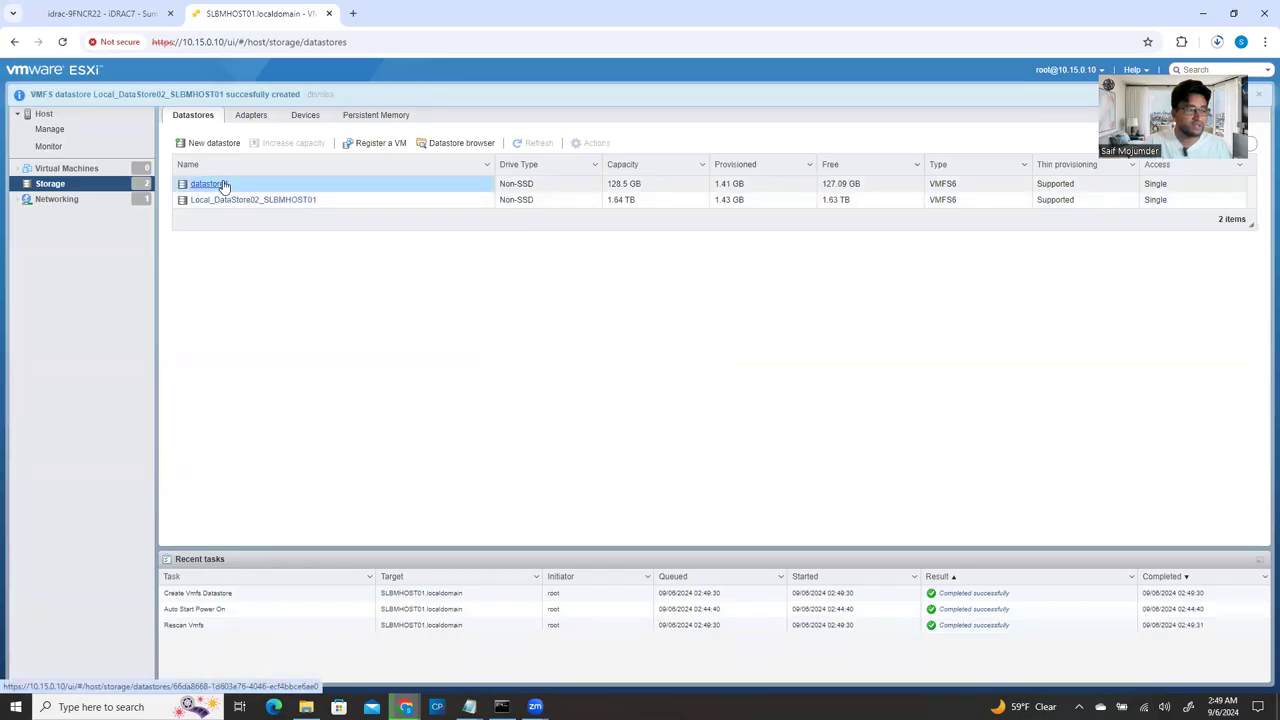
pyautogui.rightClick(224, 186)
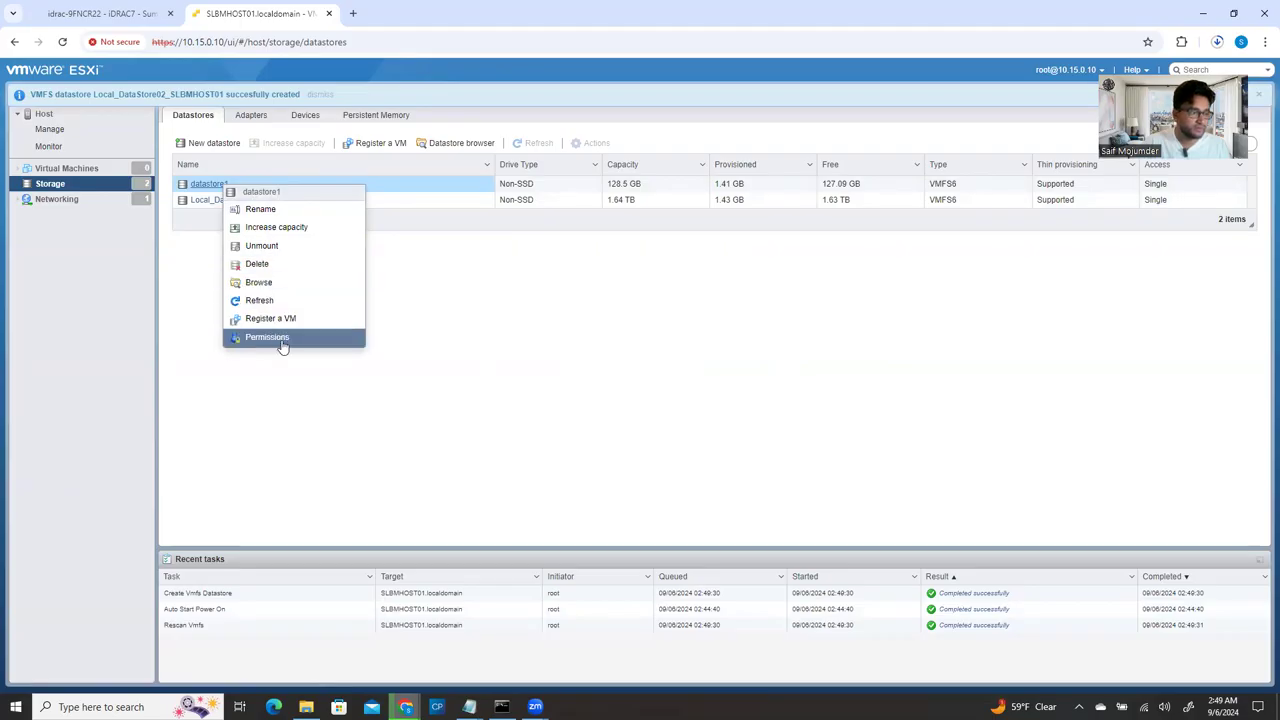
pyautogui.click(272, 212)
pyautogui.moveTo(660, 382); pyautogui.dragTo(552, 391)
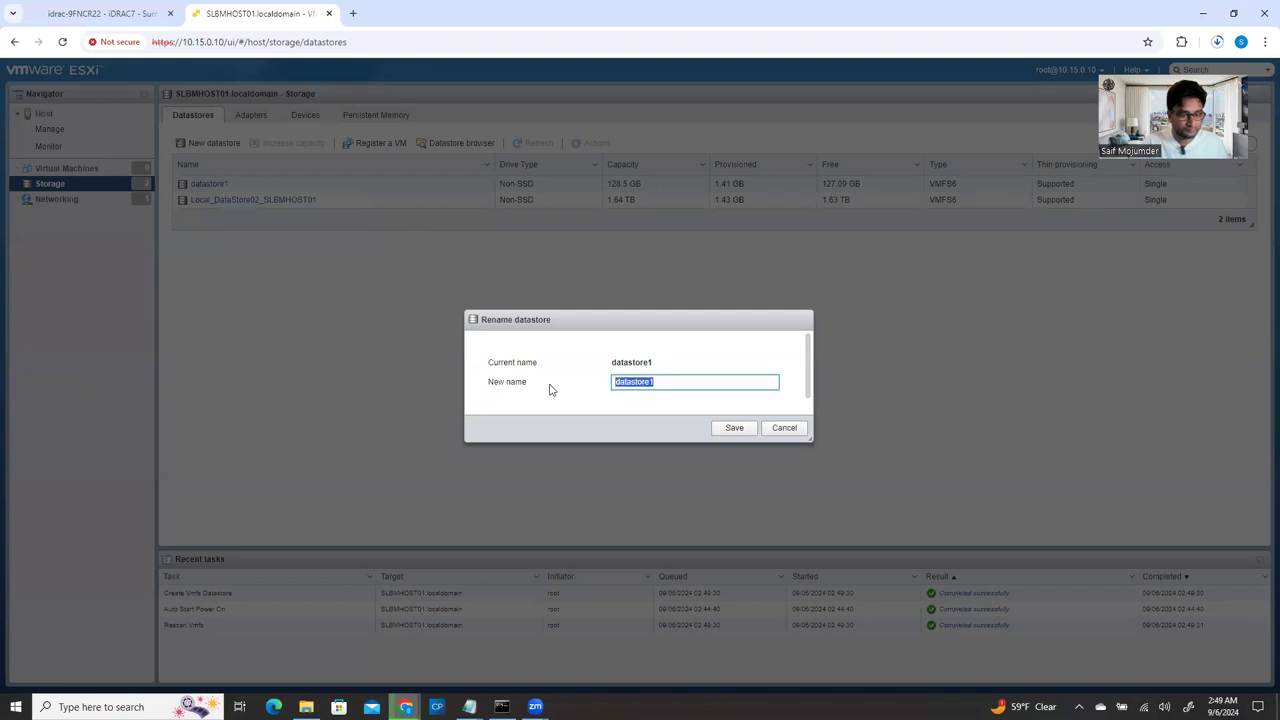
pyautogui.write('Local_DataStore_SLBMHOST01')
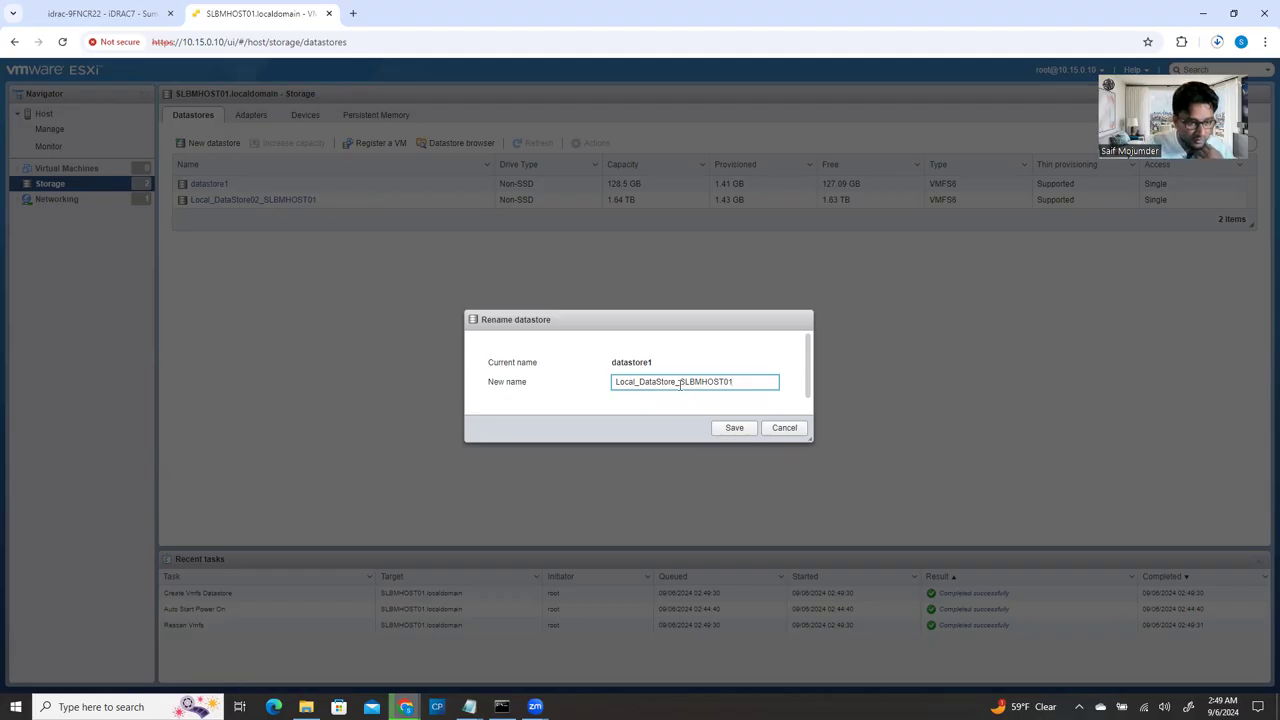
pyautogui.click(677, 381)
pyautogui.write('01')
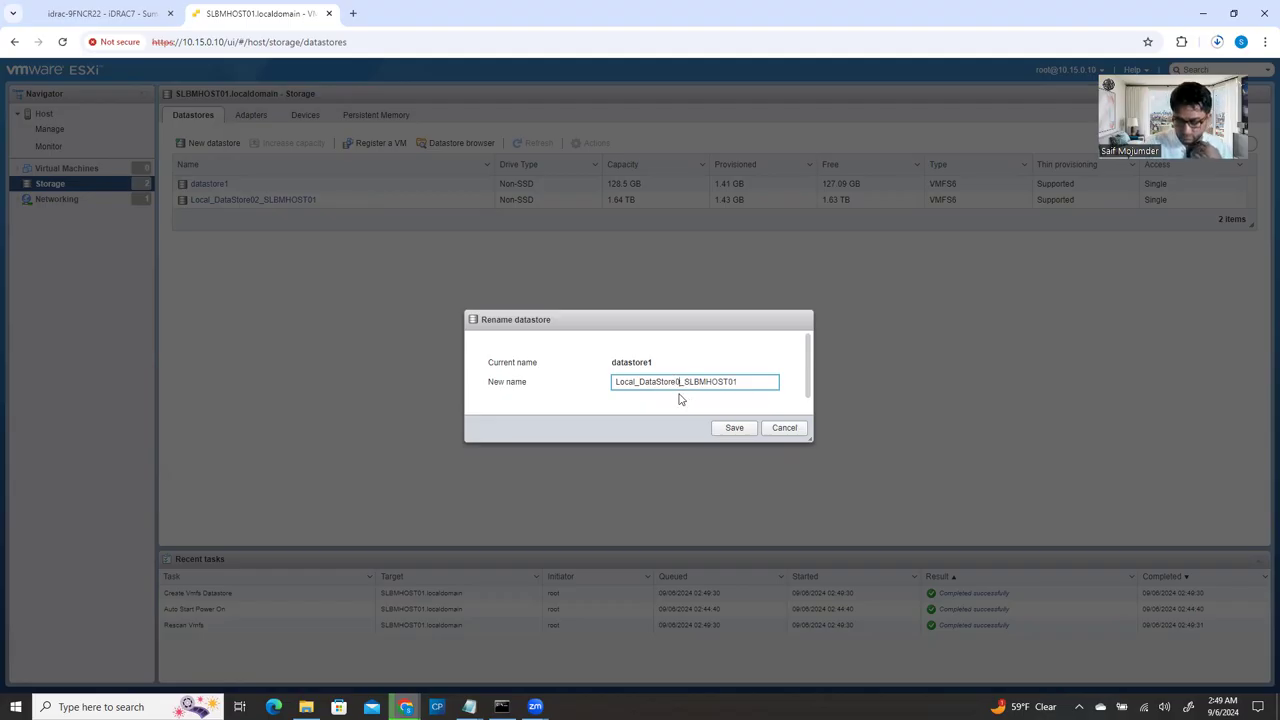
pyautogui.click(736, 428)
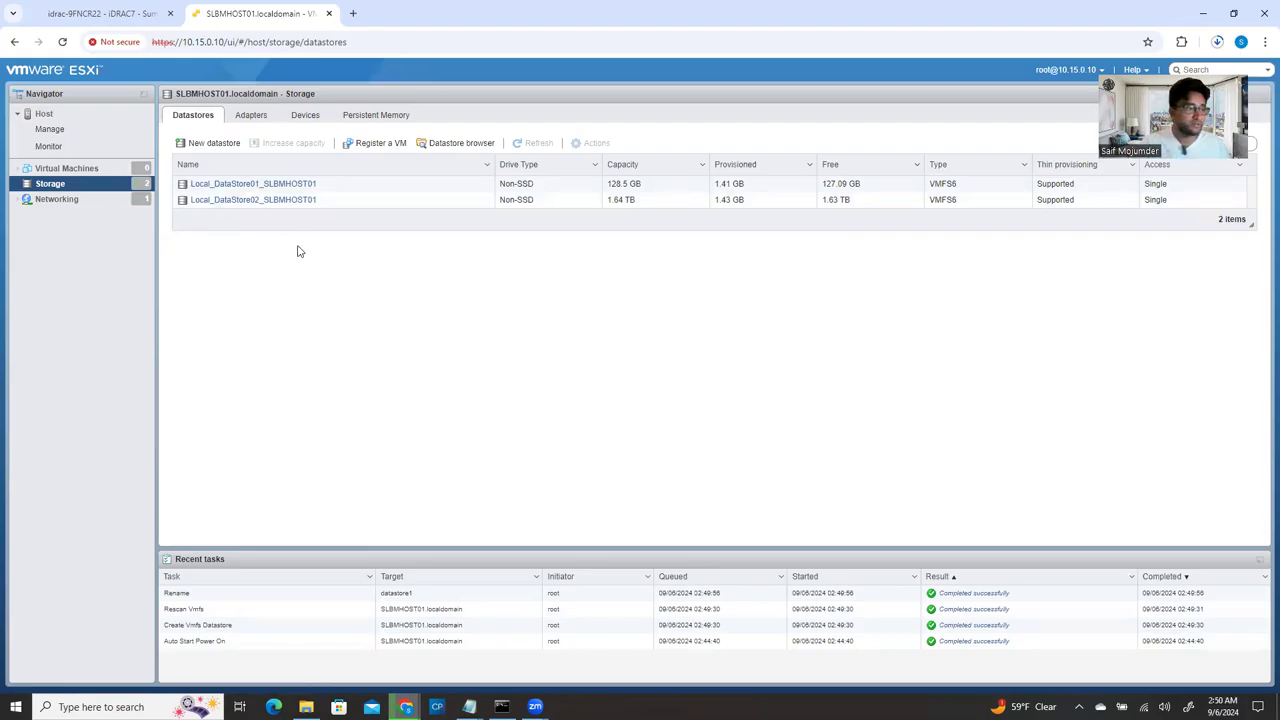
# Open the details of the Local_DataStore02_SLBMHOST01 datastore
pyautogui.click(281, 201)
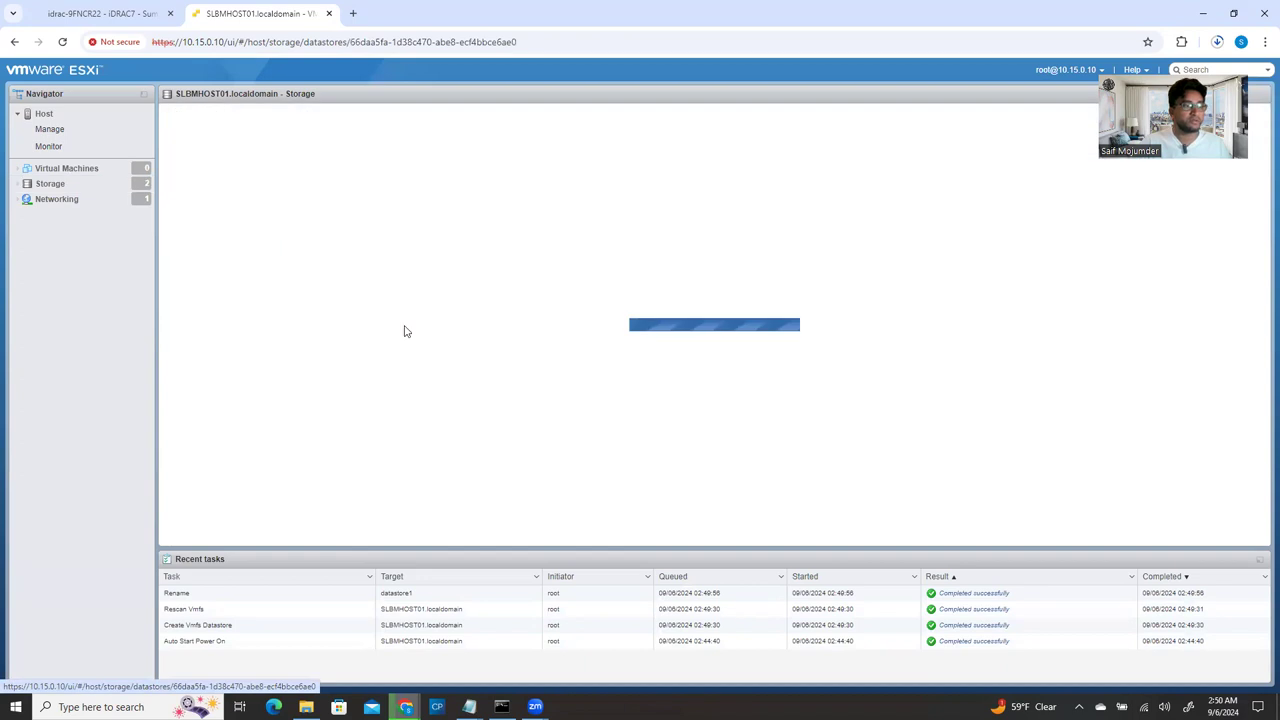